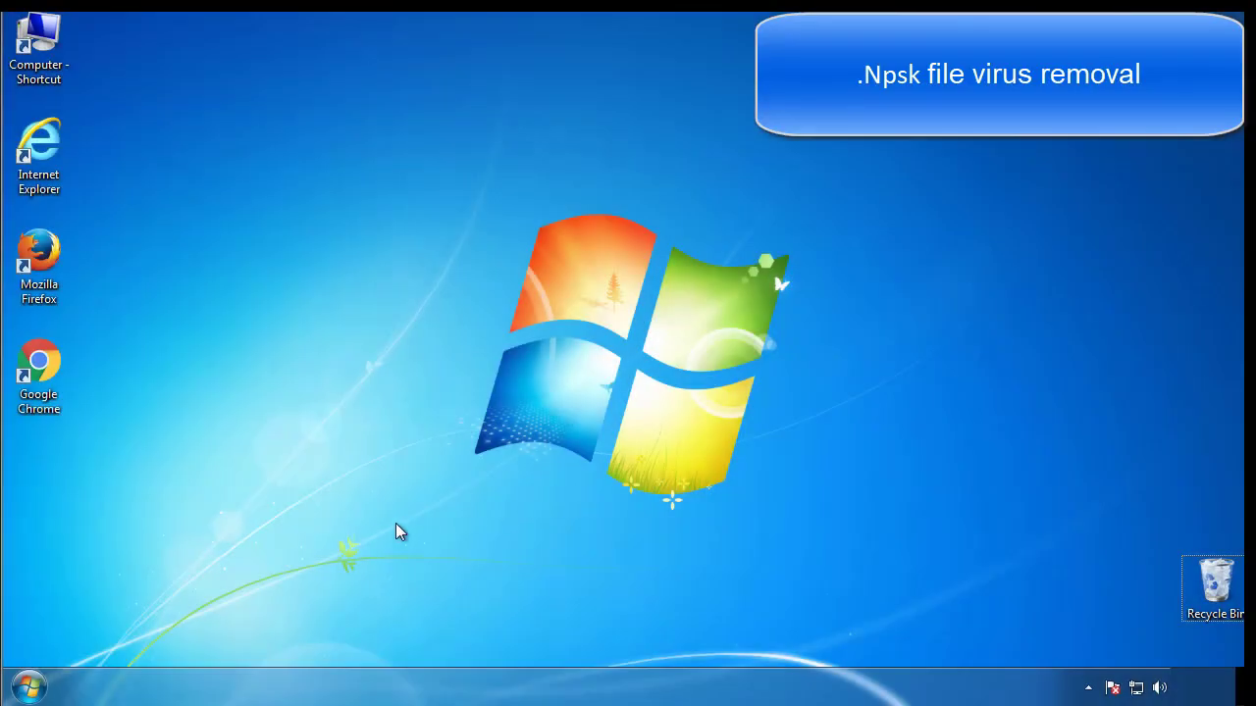
- Enable Safe boot (Minimal) in msconfig's Boot tab and restart into Safe Mode
click(39, 687)
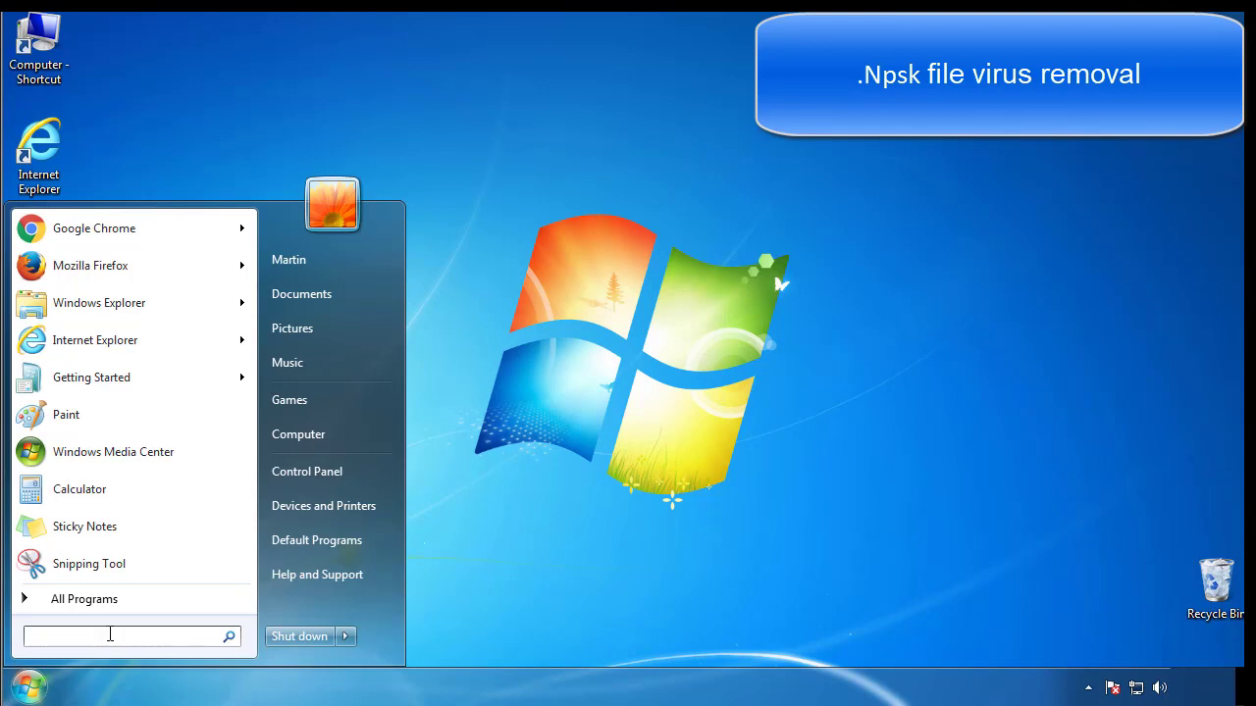
text(msconfig)
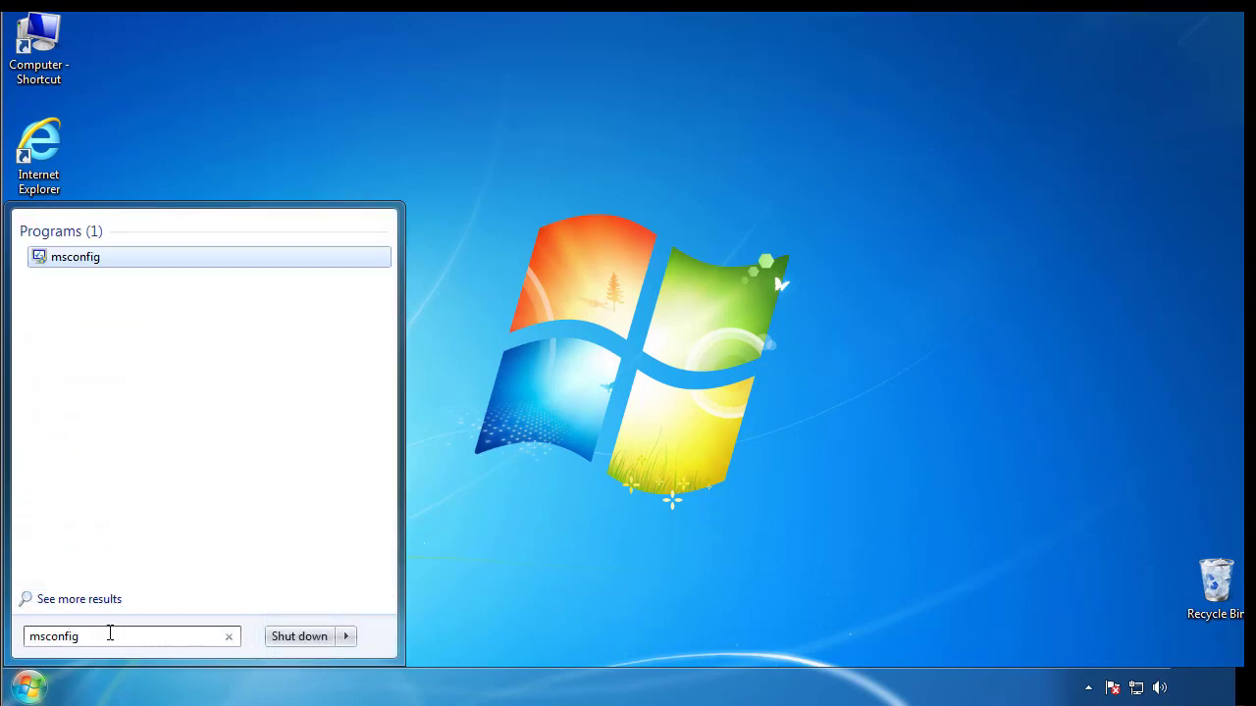
key(Return)
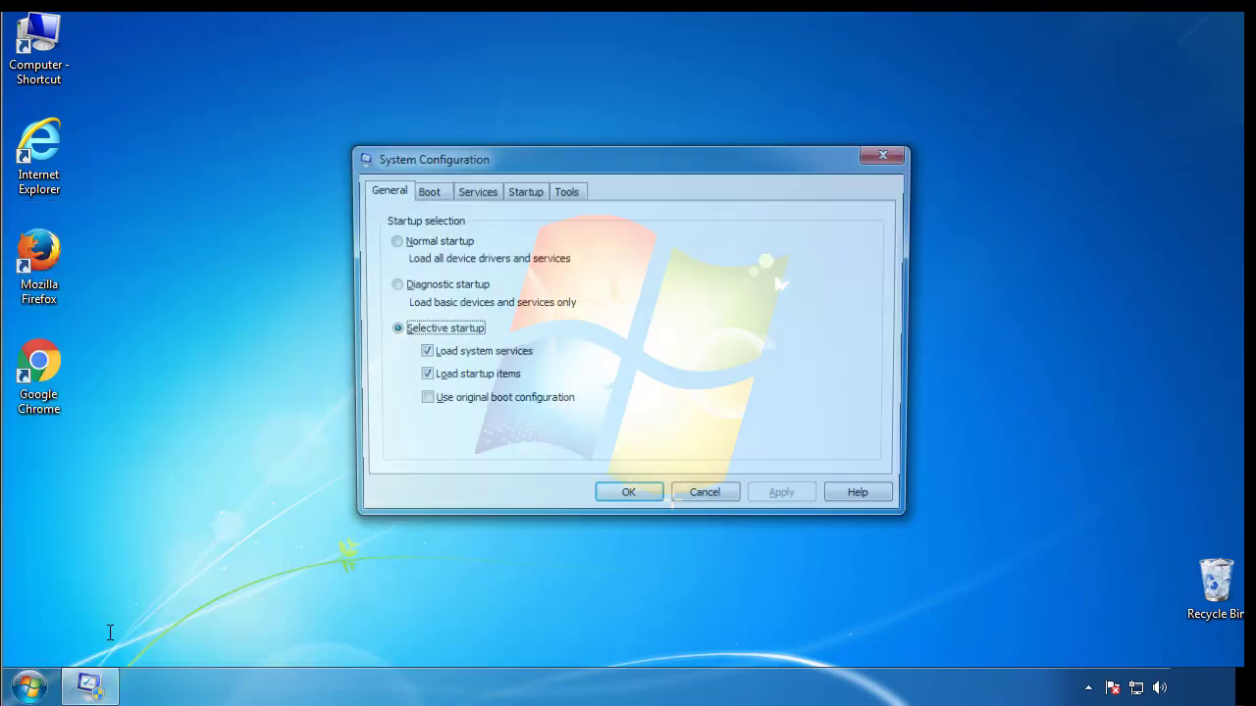
click(423, 191)
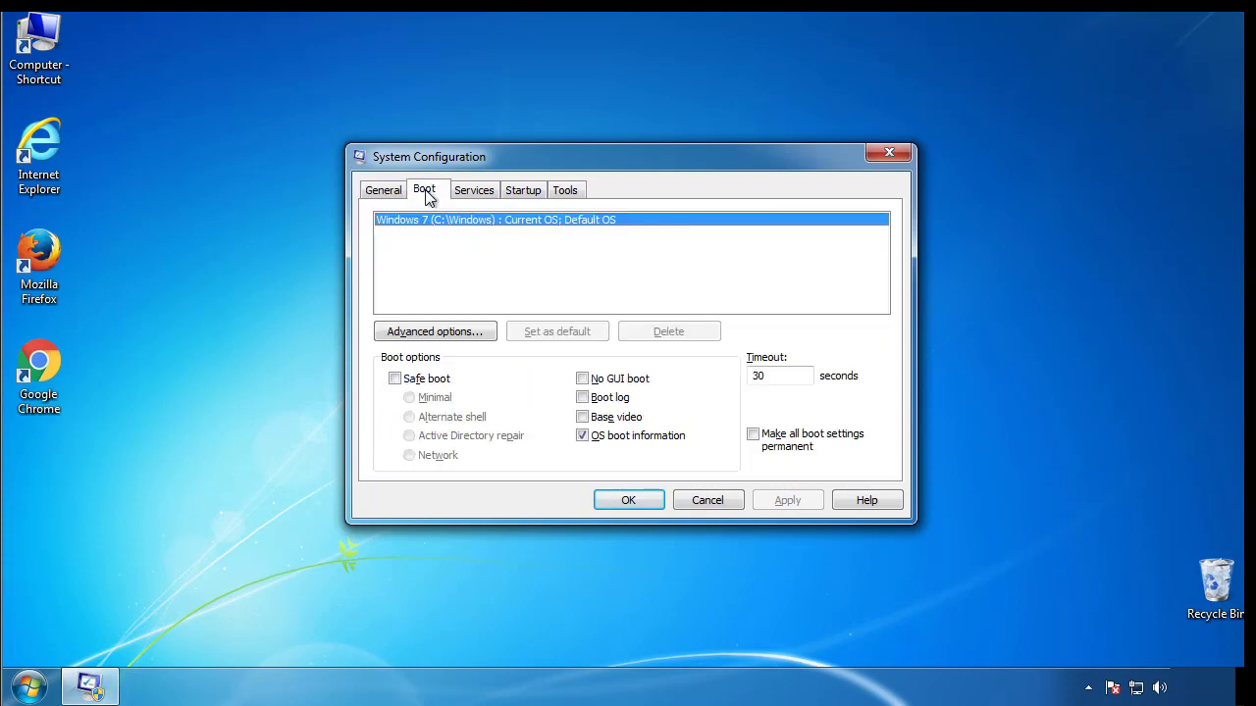
click(394, 379)
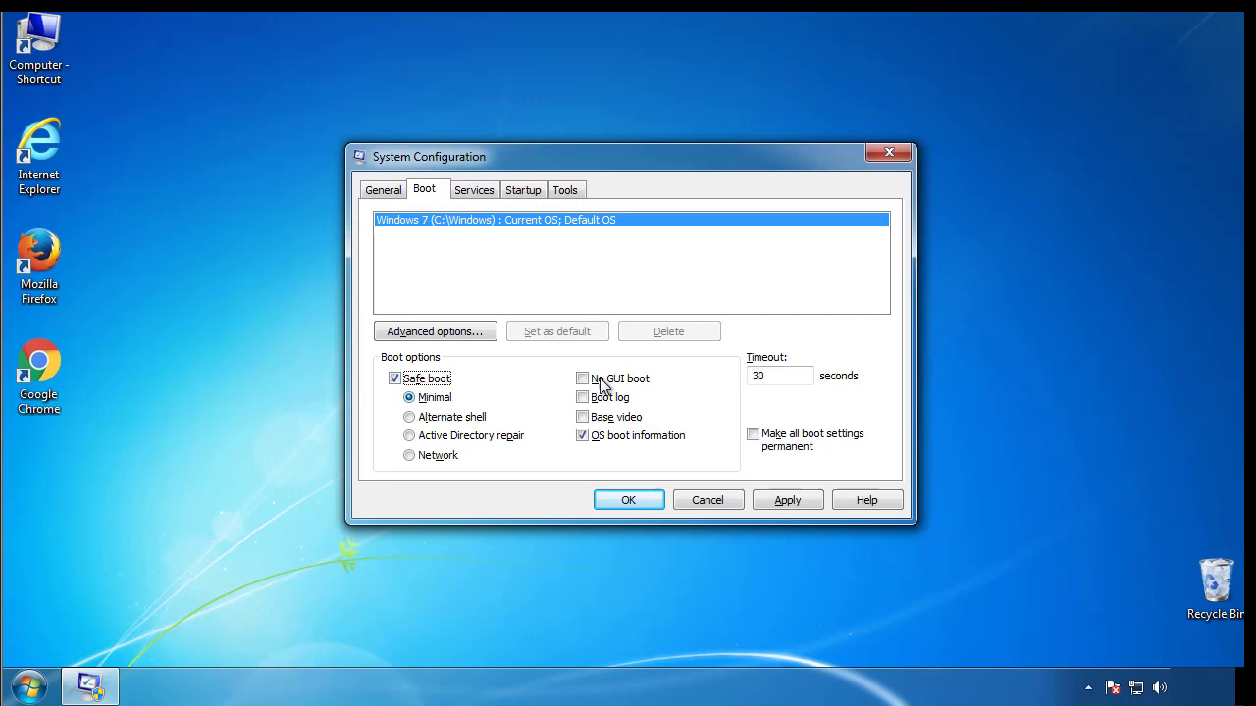
click(638, 502)
click(569, 380)
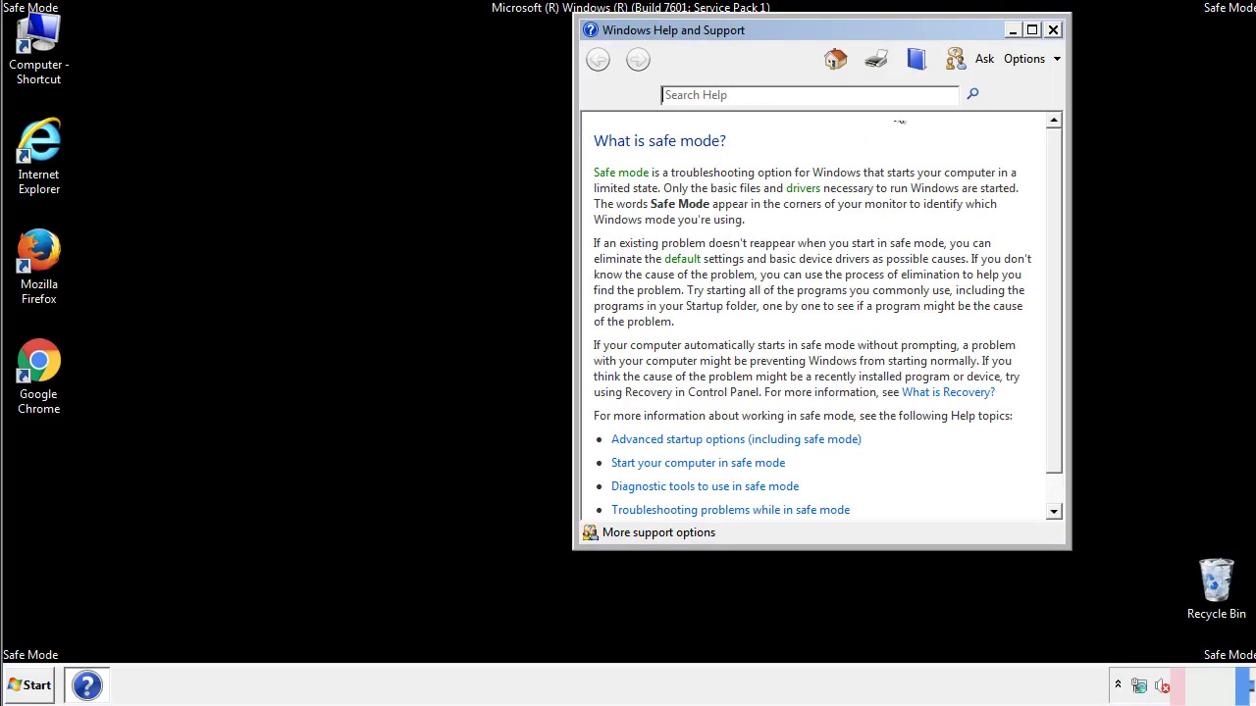
- Close Help and Support, and set Folder Options to show hidden files, folders and drives
click(1053, 29)
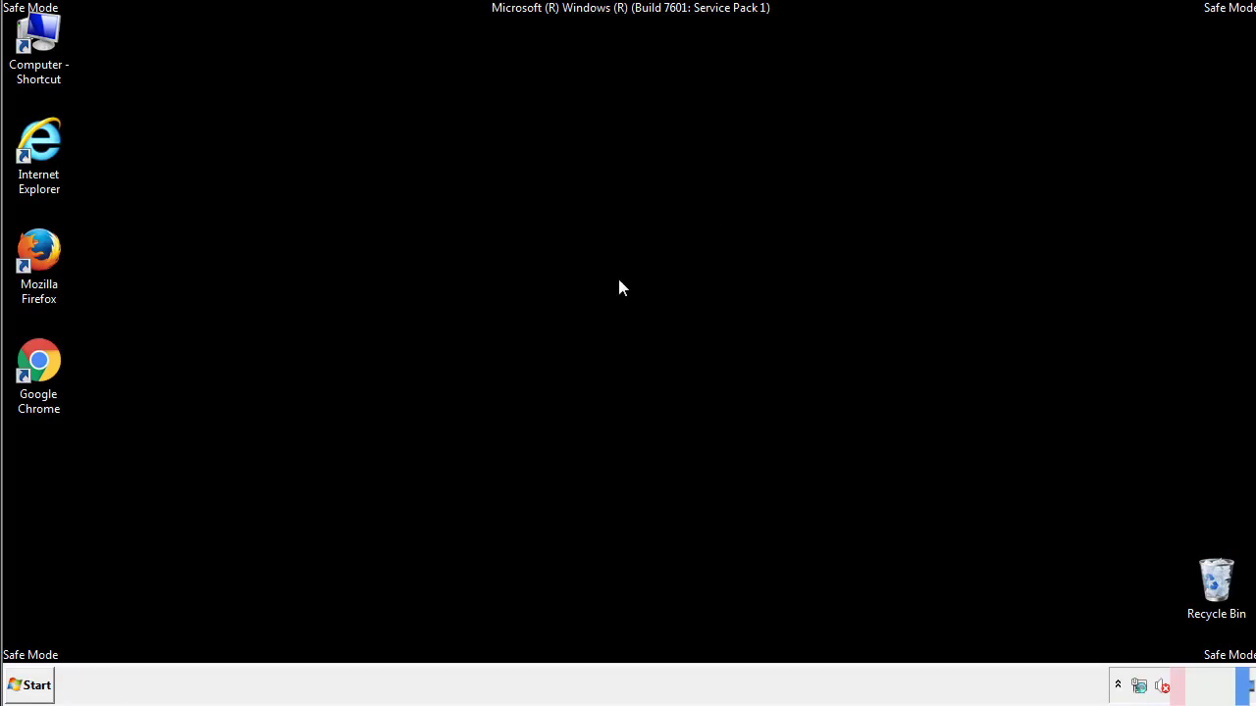
click(39, 684)
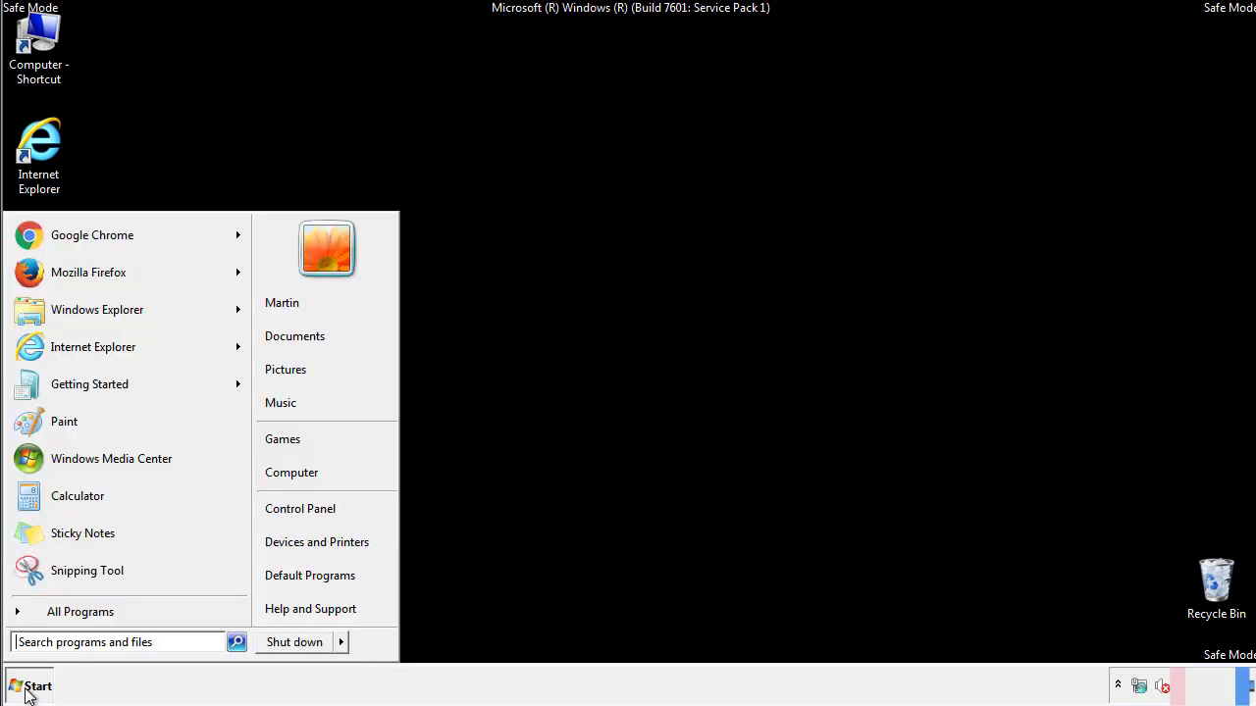
click(314, 506)
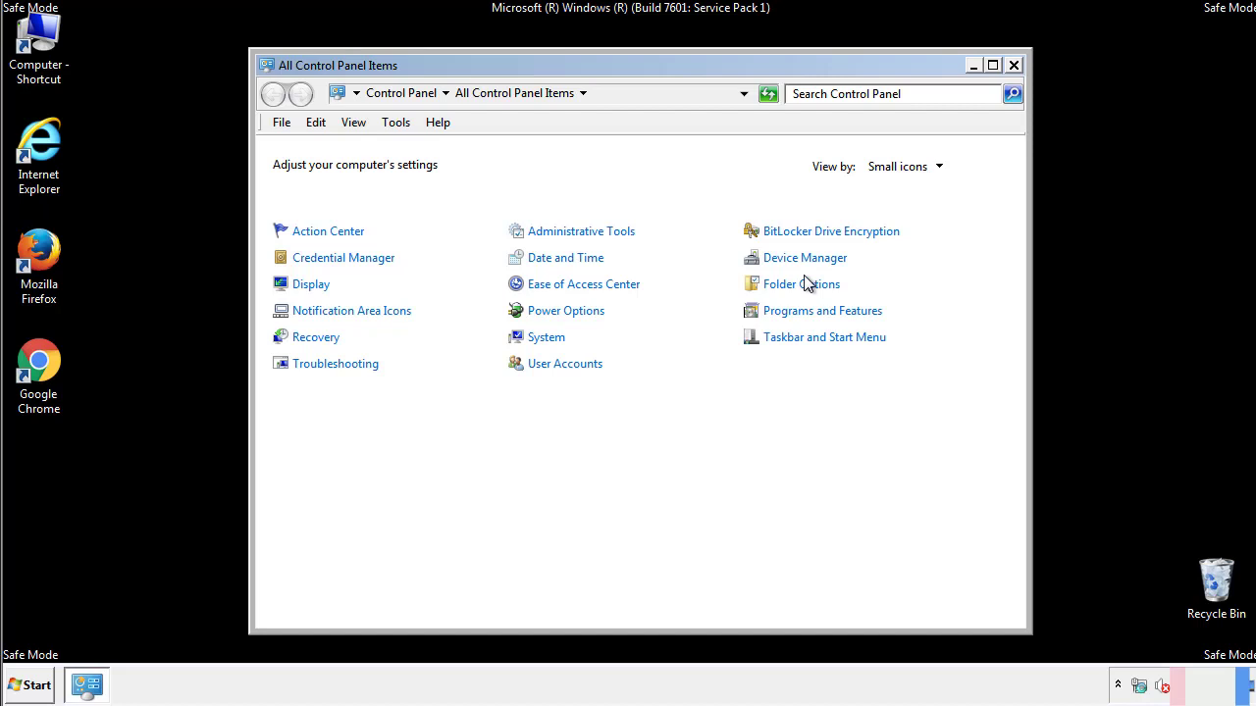
click(804, 287)
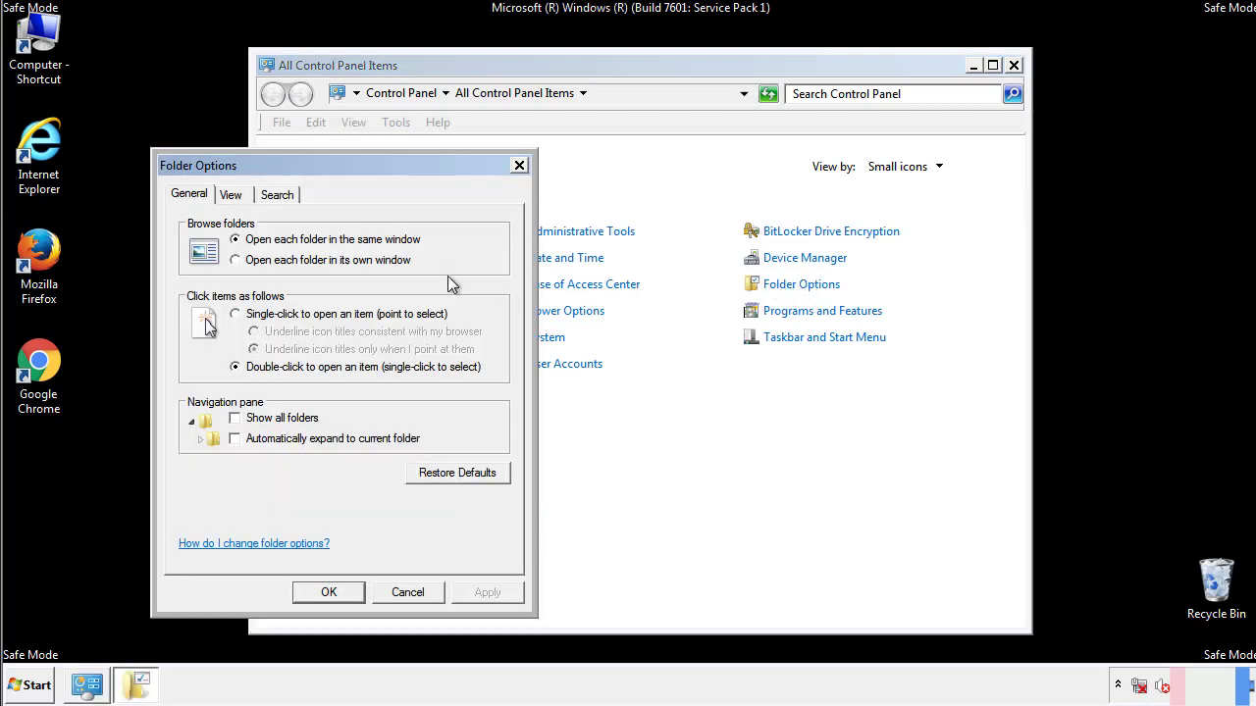
click(234, 197)
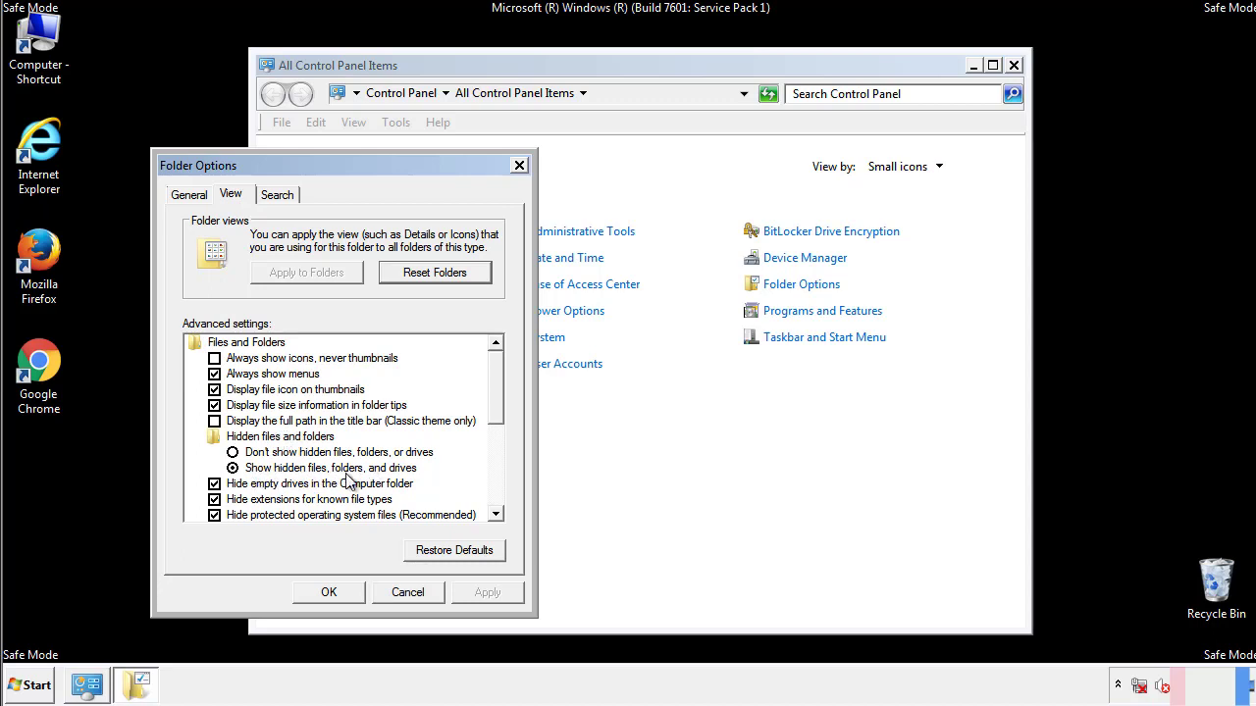
click(330, 592)
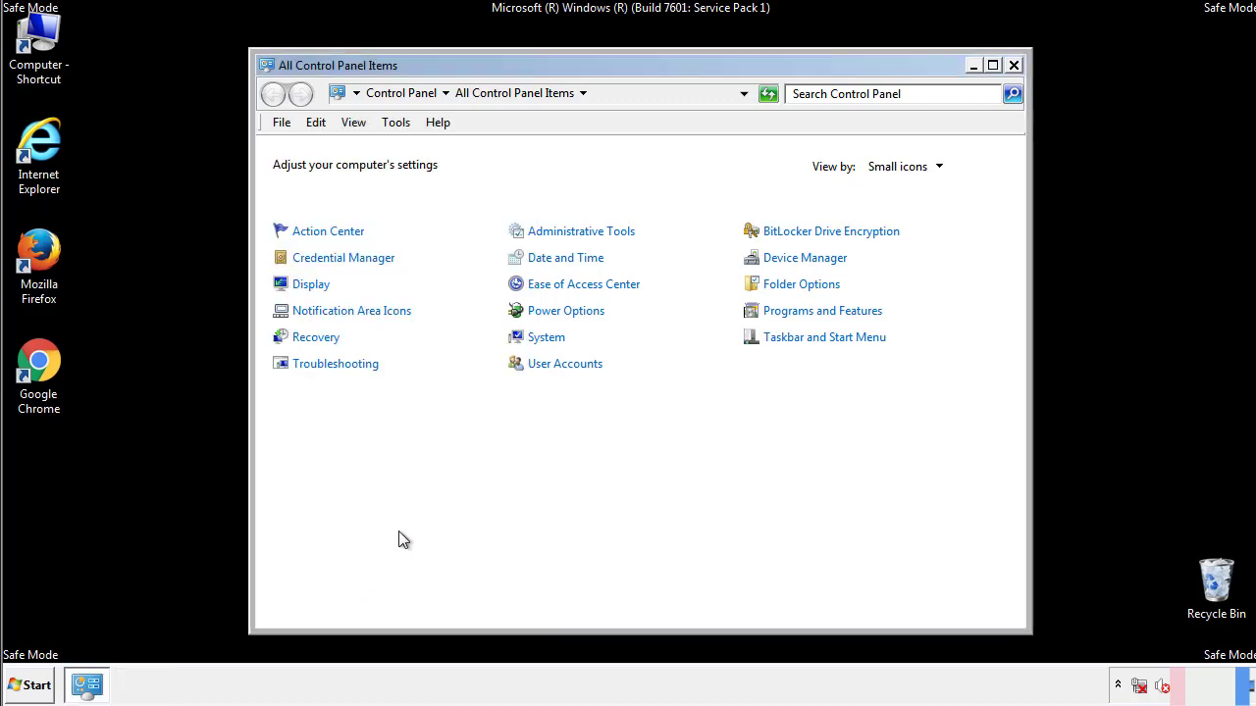
click(1014, 65)
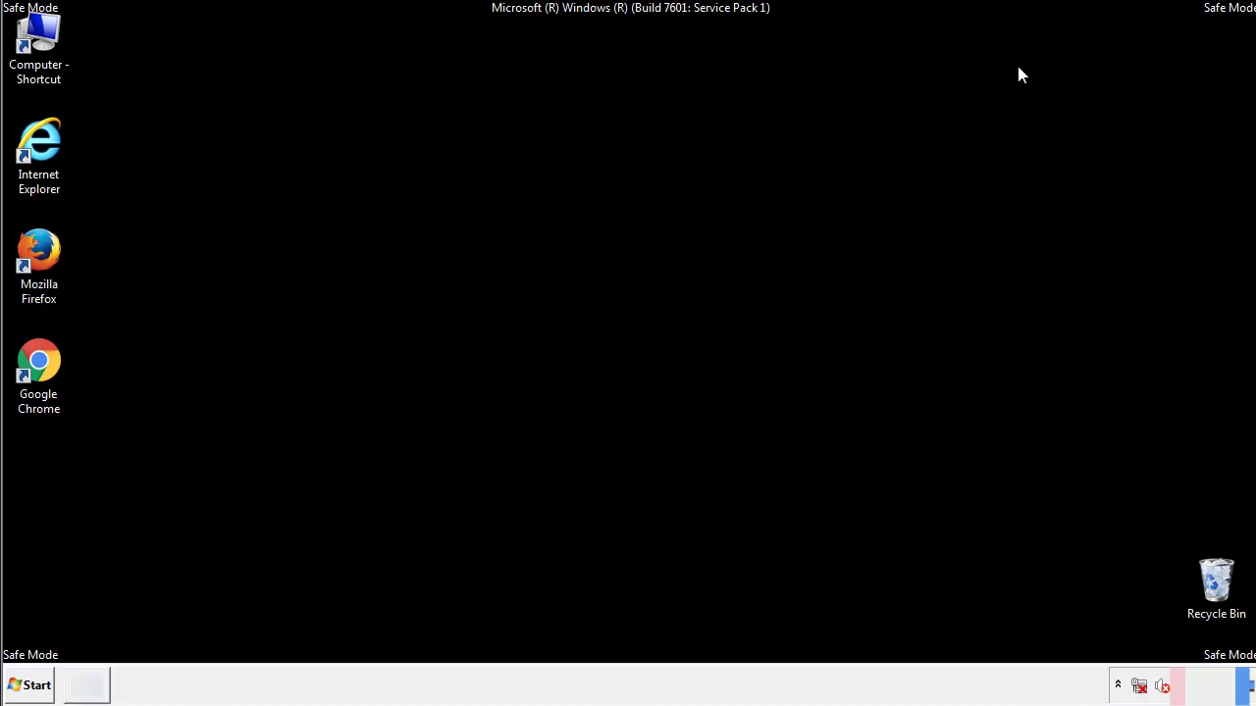
- Browse from Computer into Local Disk (C:) and the Windows folder
double_click(51, 34)
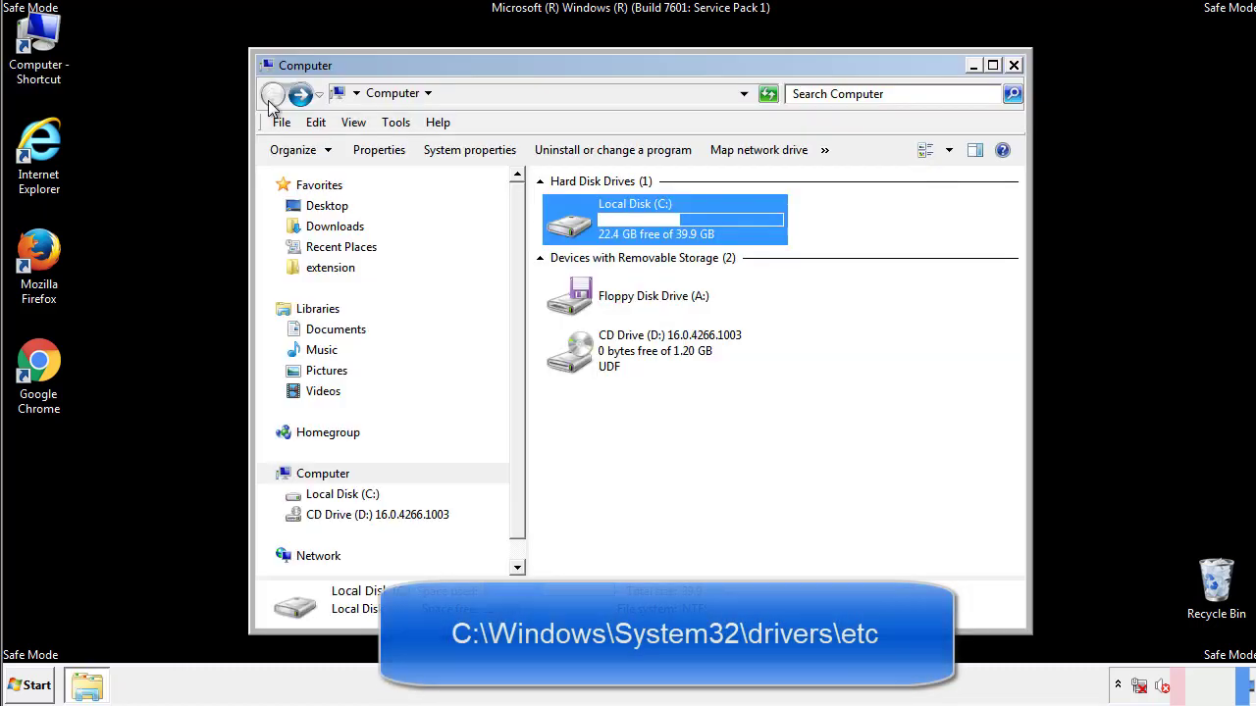
double_click(569, 226)
click(572, 361)
double_click(574, 362)
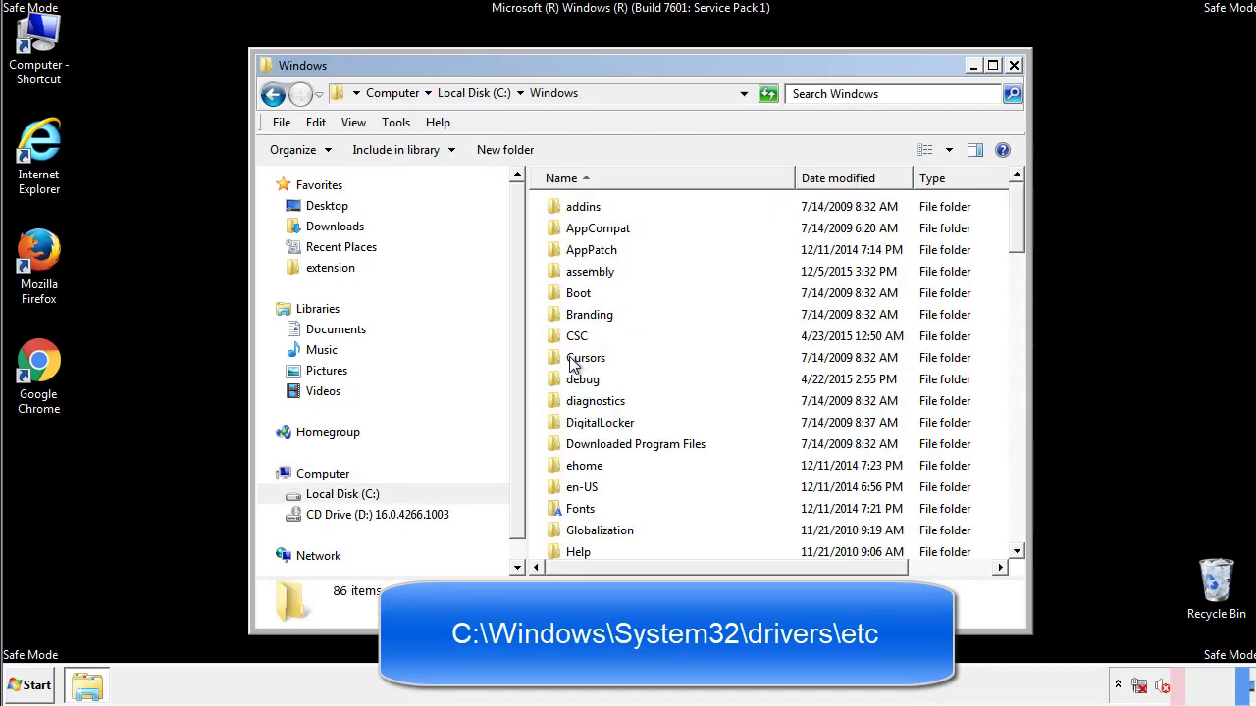
- Go through System32\drivers\etc and open the hosts file
scroll(577, 443, down, 2)
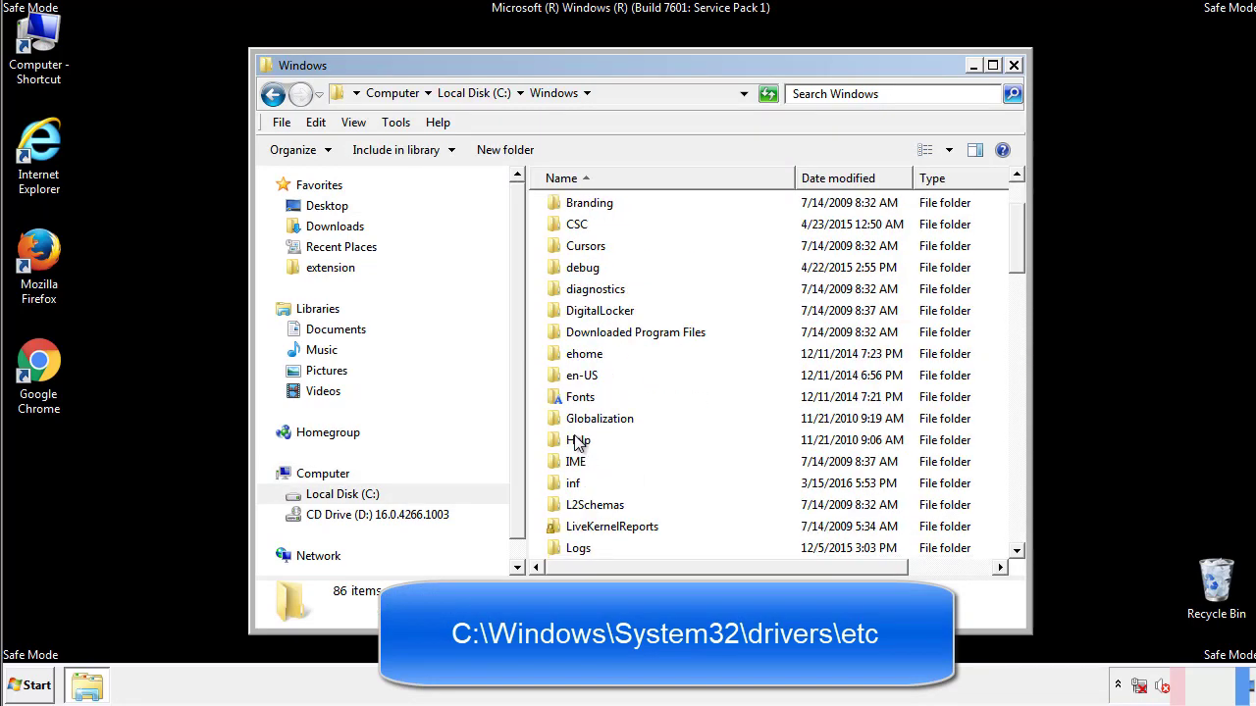
scroll(579, 443, down, 7)
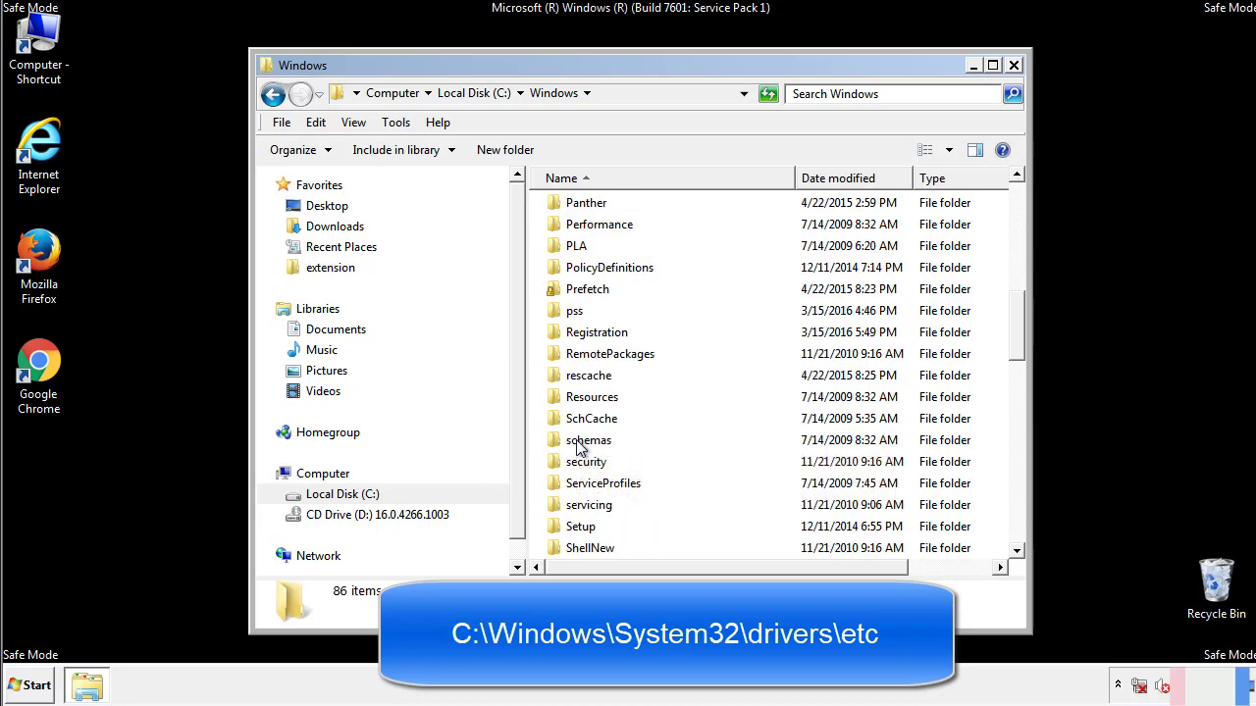
scroll(579, 446, down, 2)
double_click(595, 504)
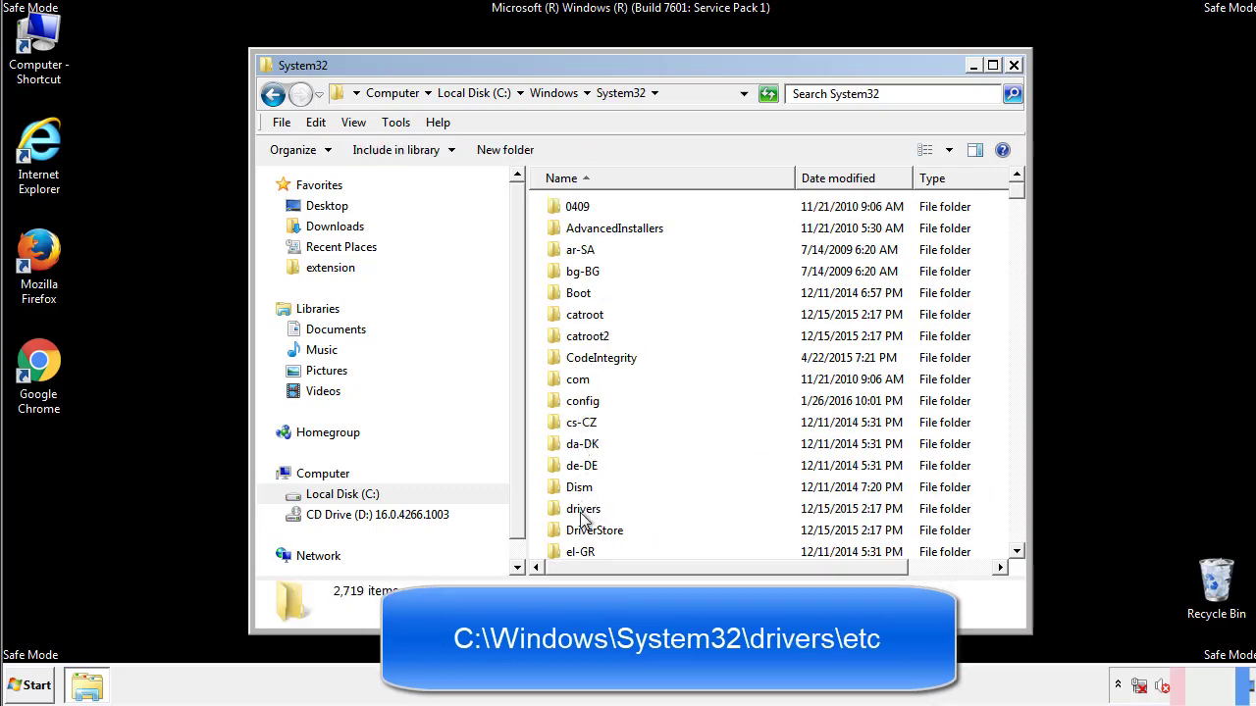
double_click(582, 512)
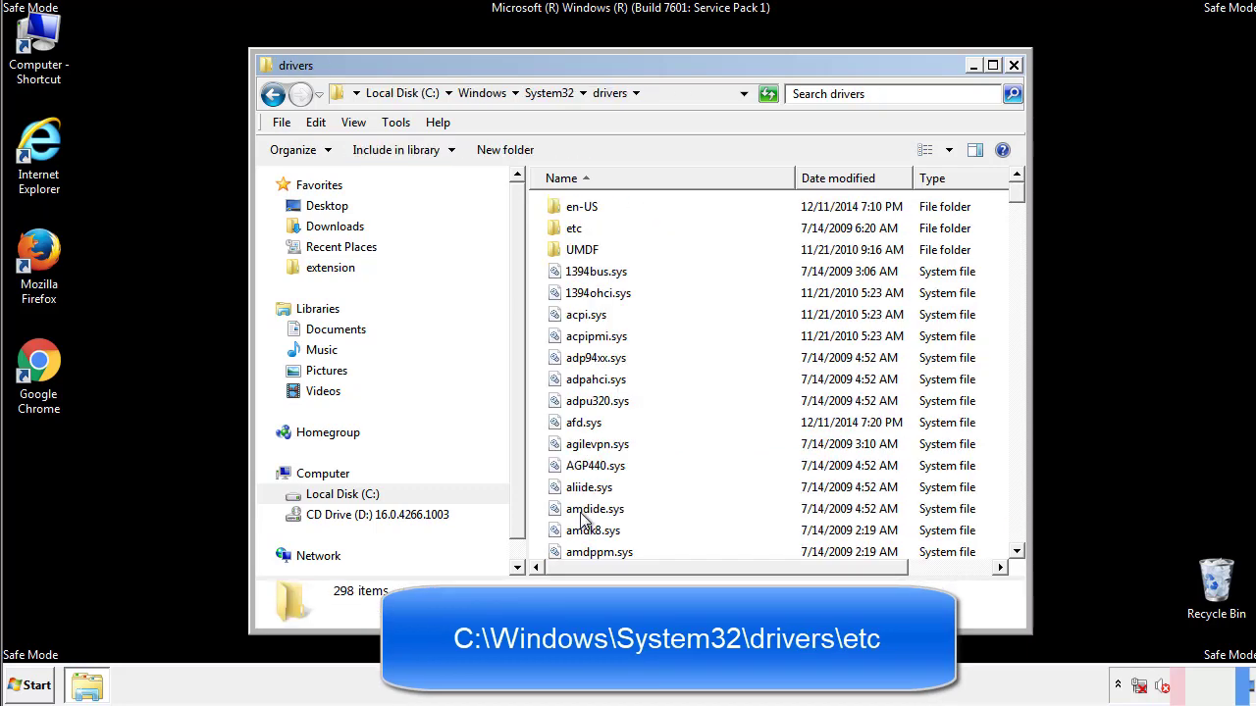
double_click(564, 235)
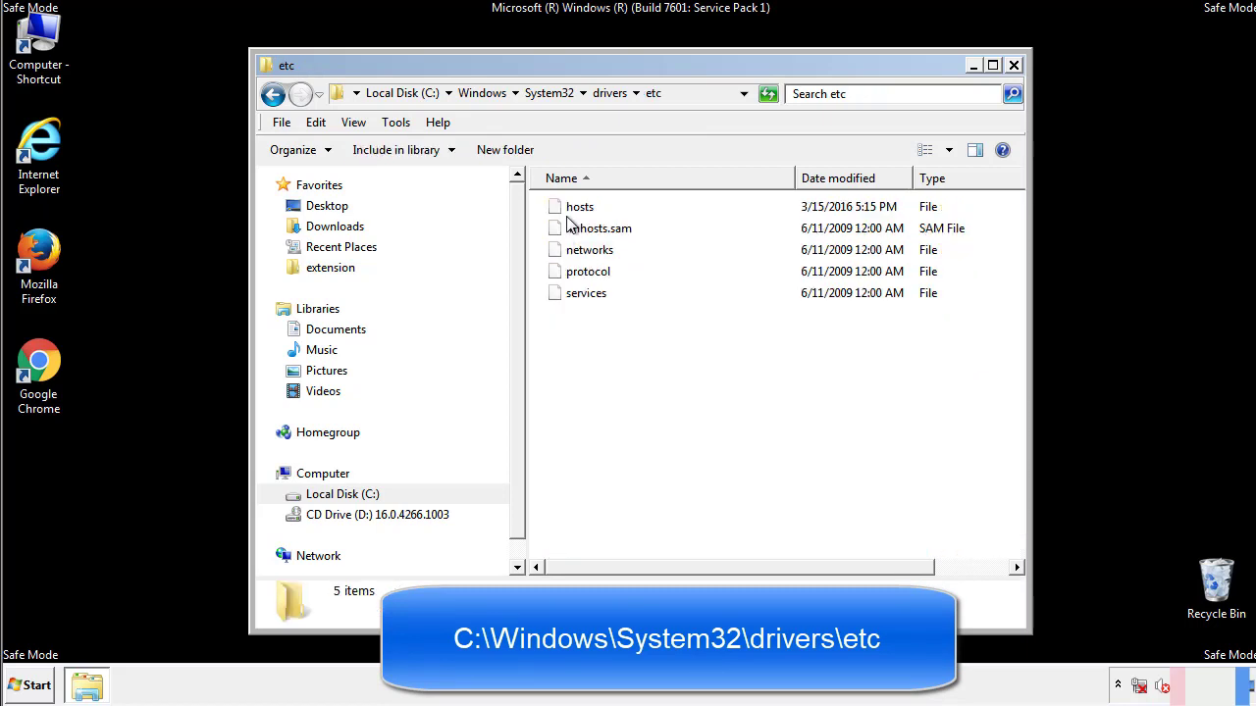
double_click(571, 210)
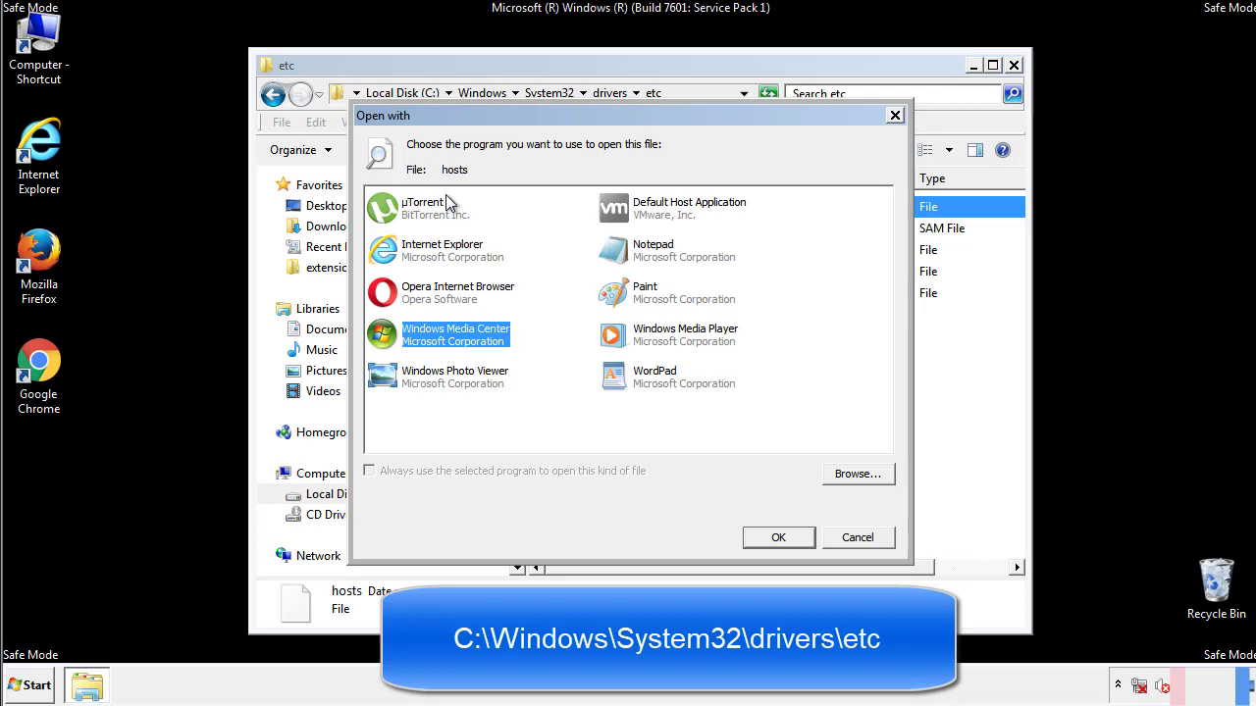
- Open hosts in Notepad and bring its window fully on screen
click(636, 253)
click(778, 538)
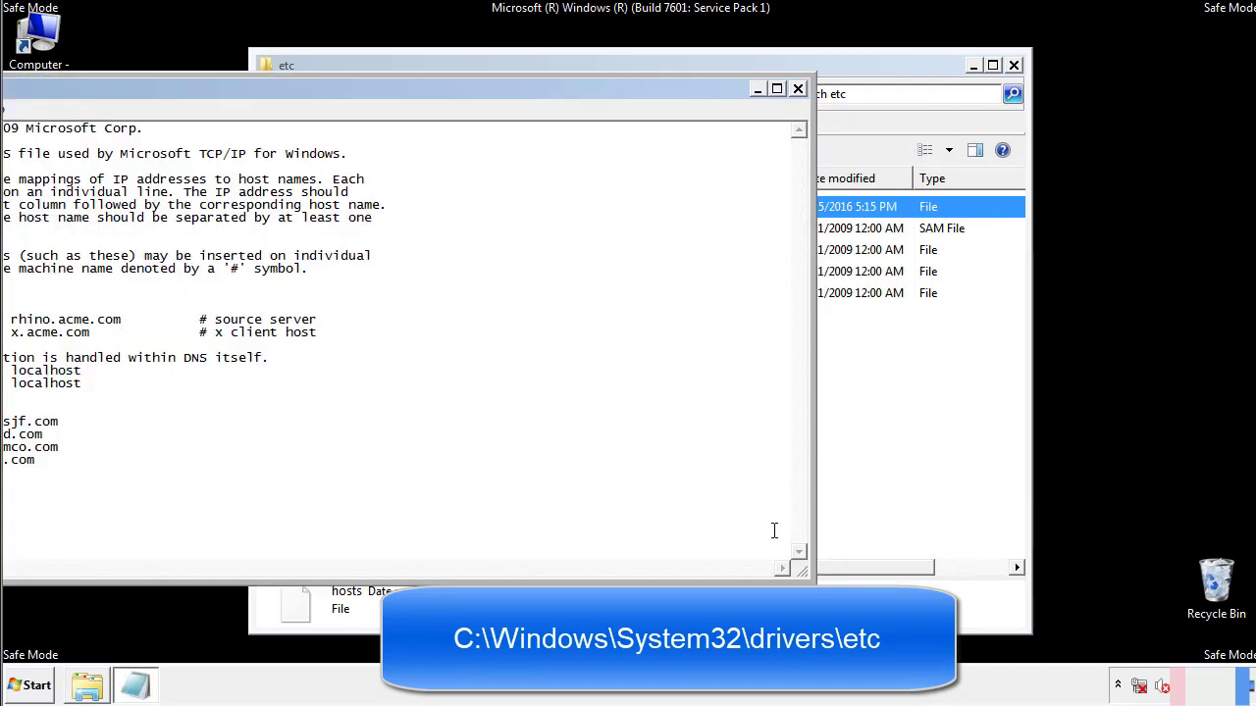
drag(514, 88, 799, 107)
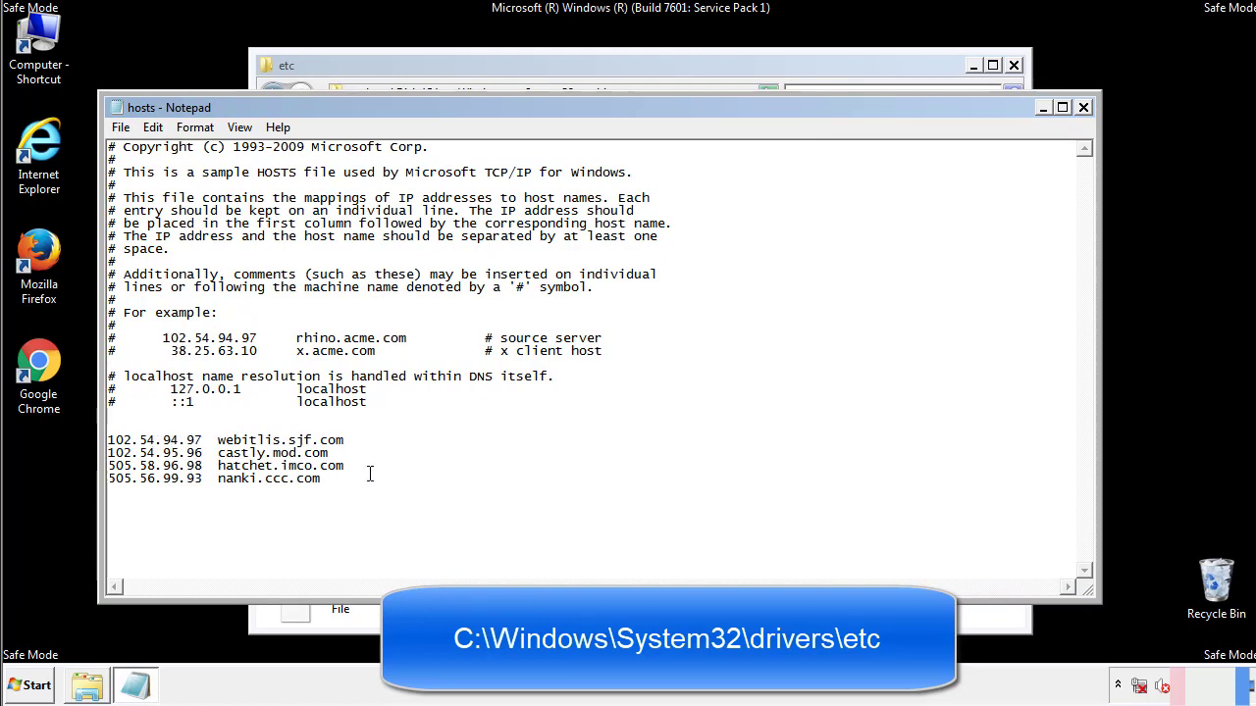
- Delete the four bottom host entries, save hosts, and close the etc window
drag(350, 481, 109, 440)
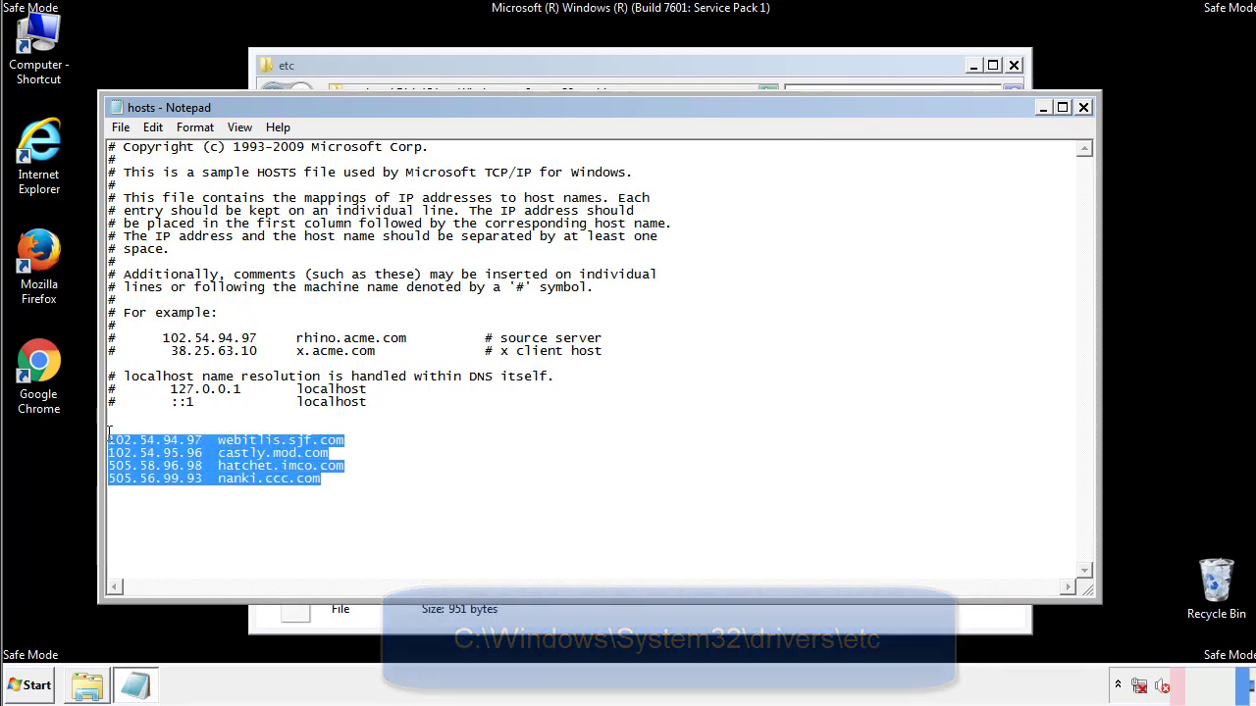
key(Delete)
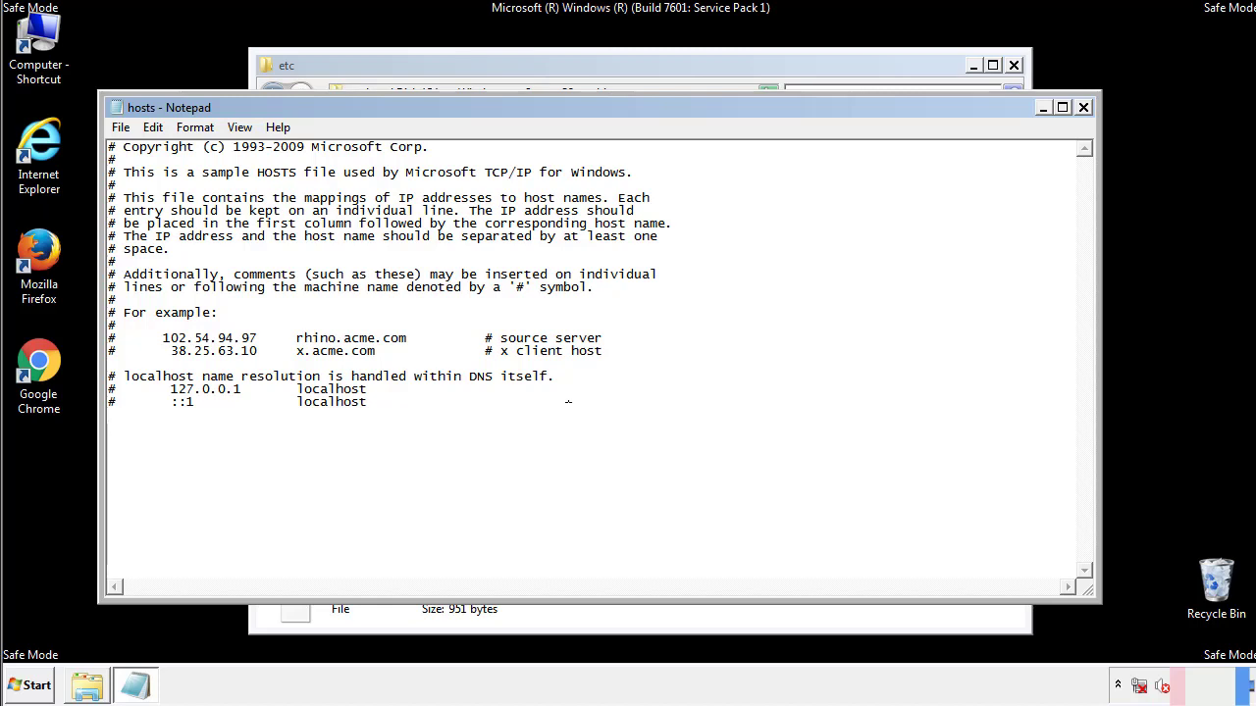
click(1083, 110)
click(549, 355)
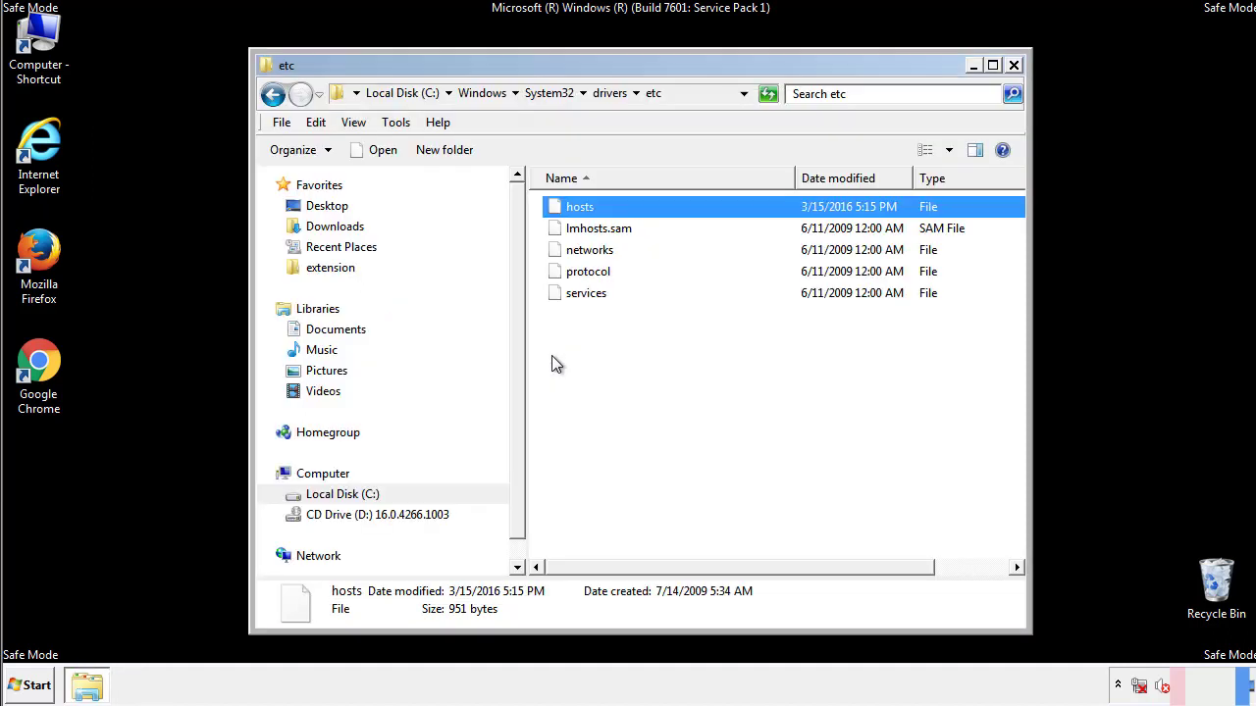
click(1013, 66)
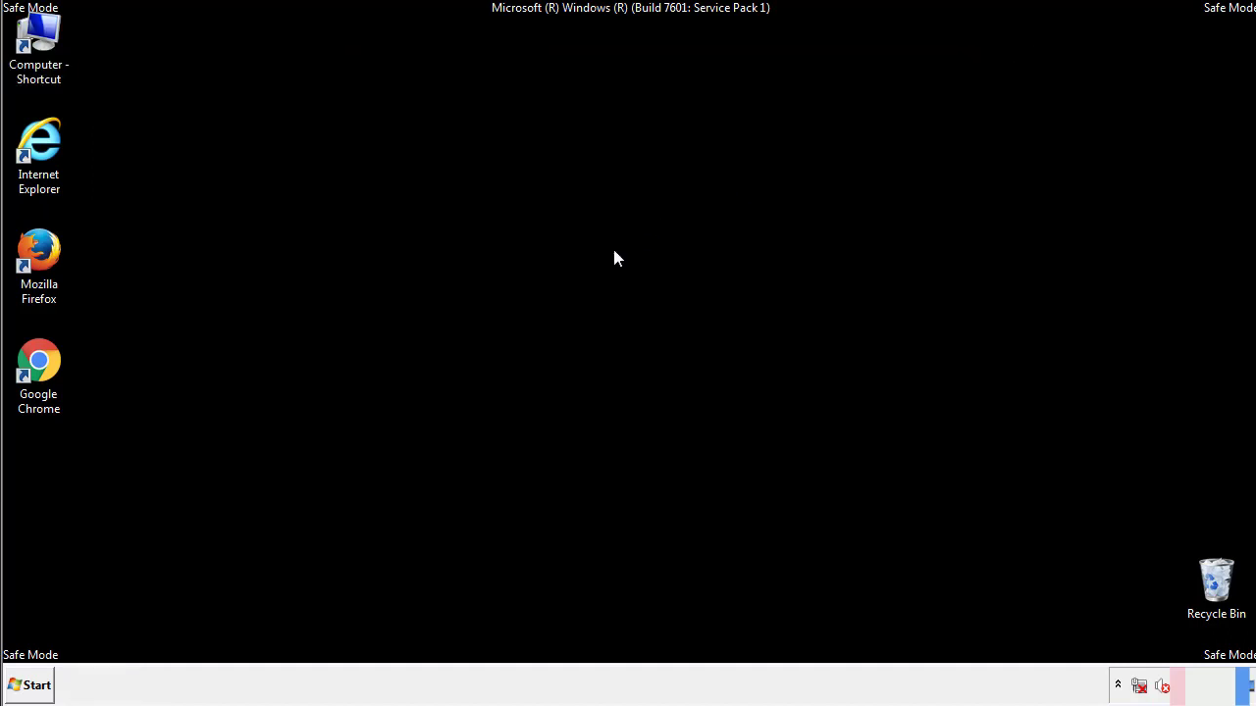
- Open the Startup folder from All Programs
click(36, 687)
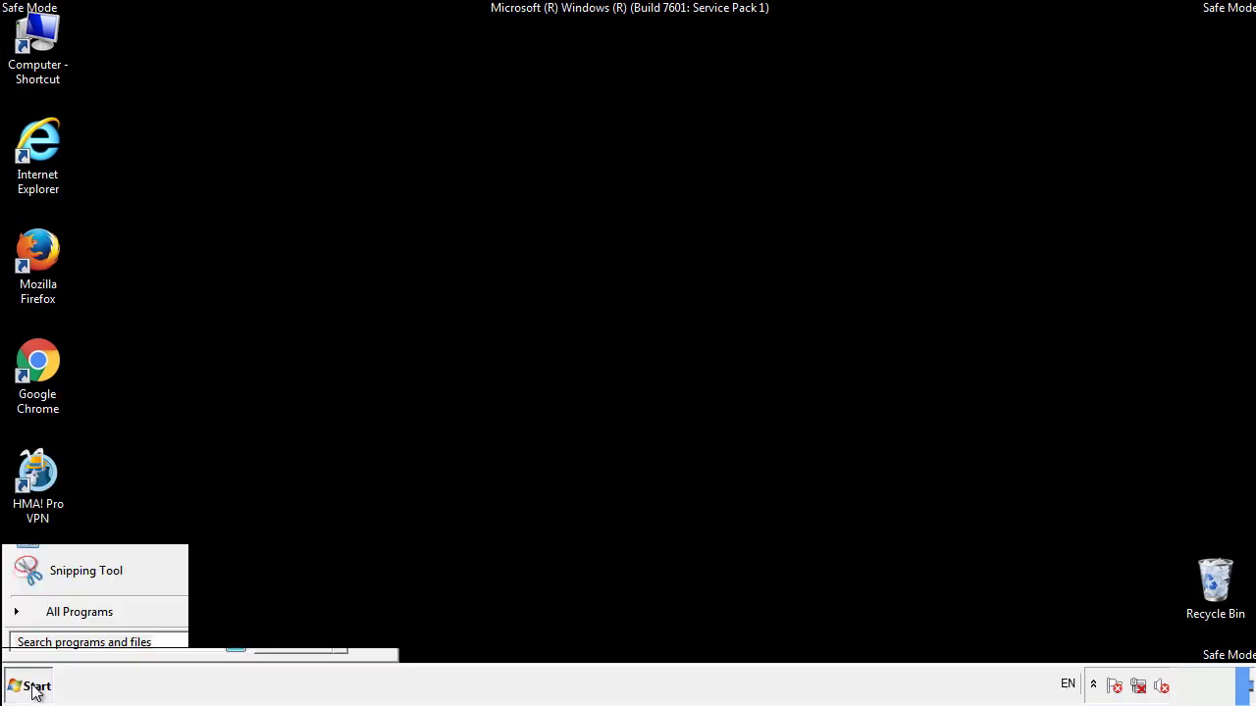
click(56, 619)
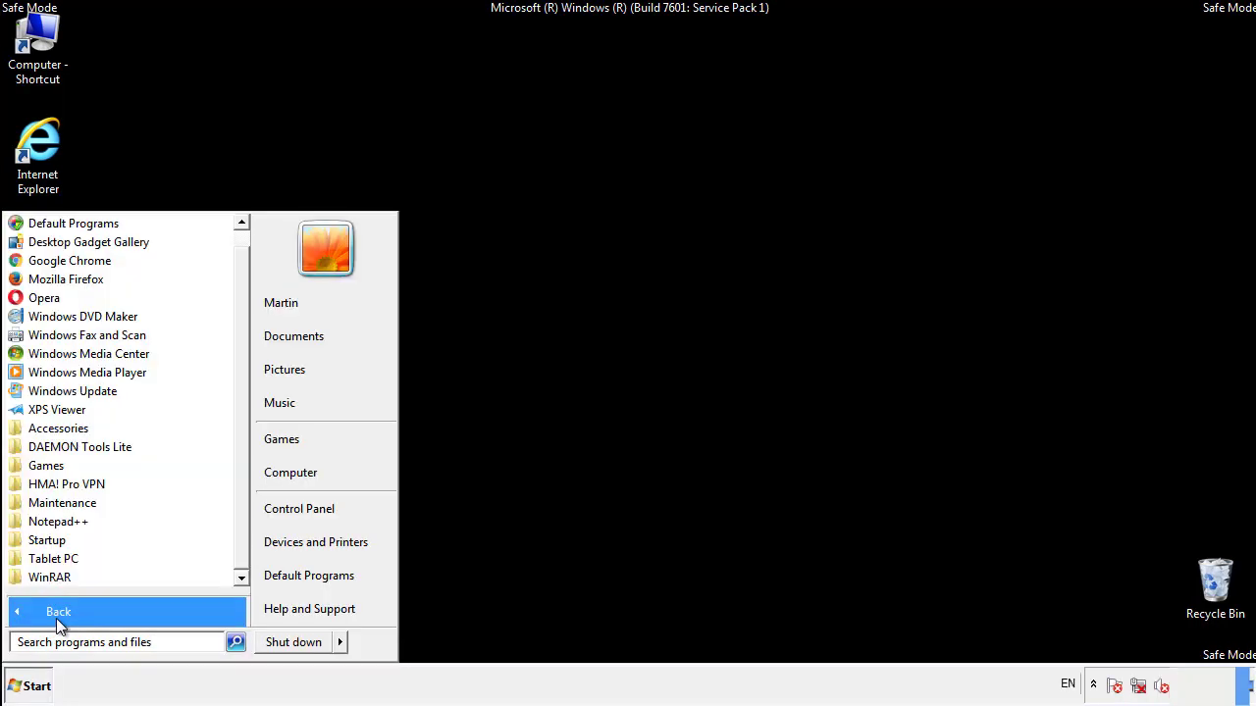
right_click(55, 540)
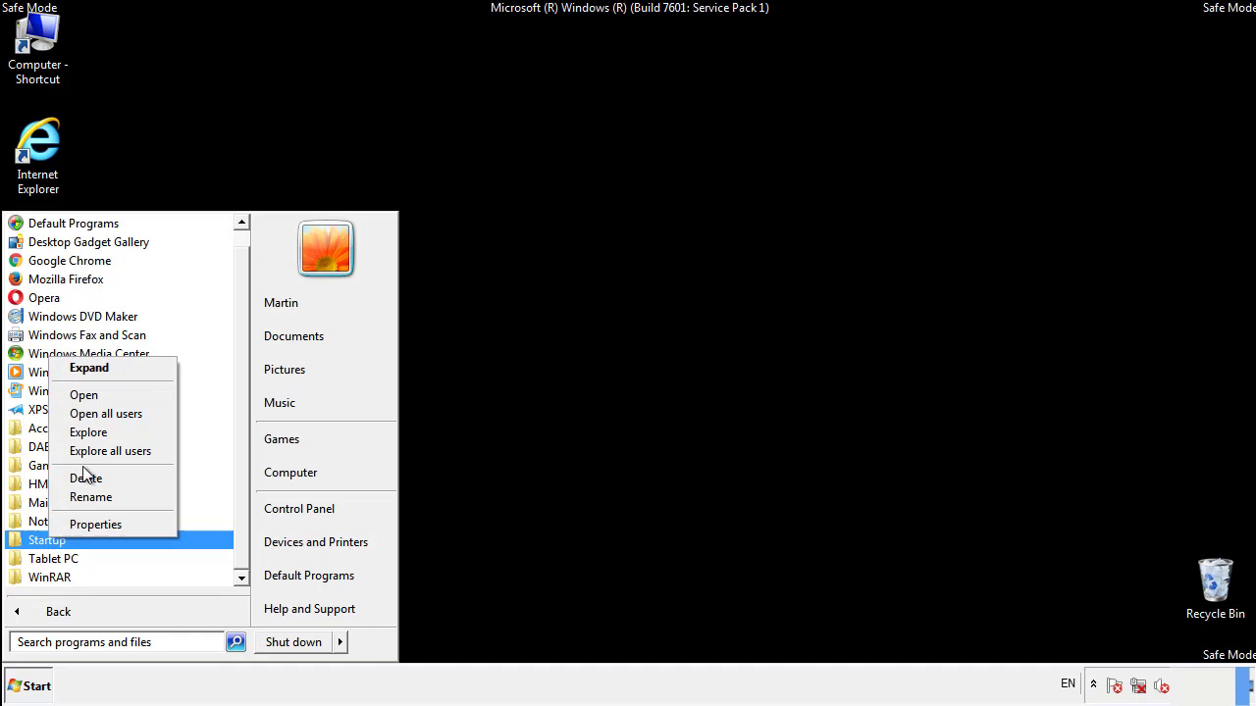
click(96, 396)
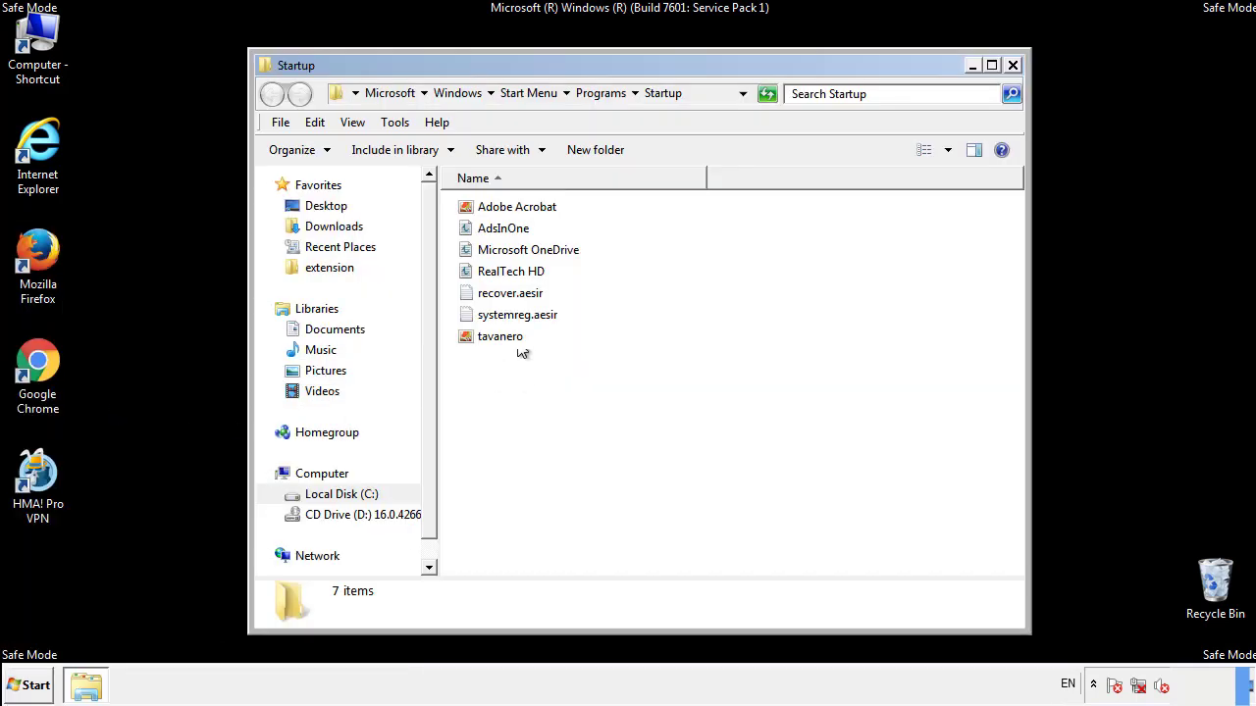
- Delete AdsInOne, recover.aesir, systemreg.aesir and tavanero from the Startup folder
click(512, 232)
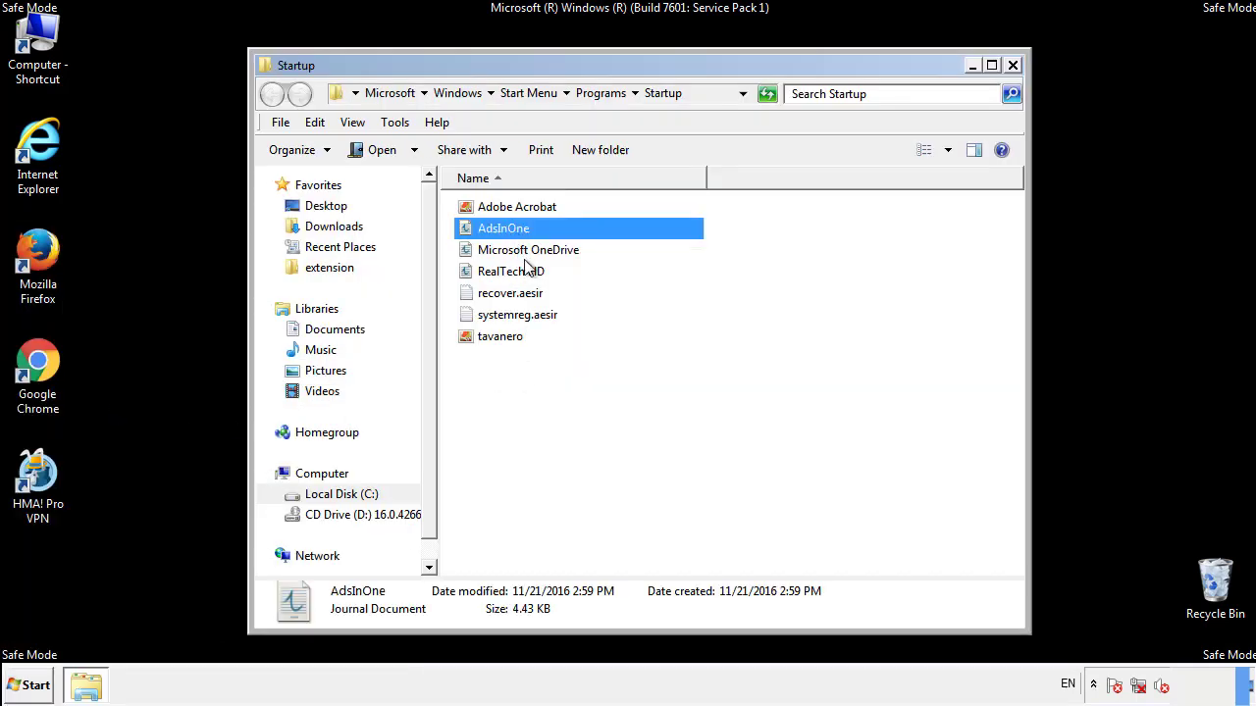
ctrl+click(514, 292)
ctrl+click(520, 315)
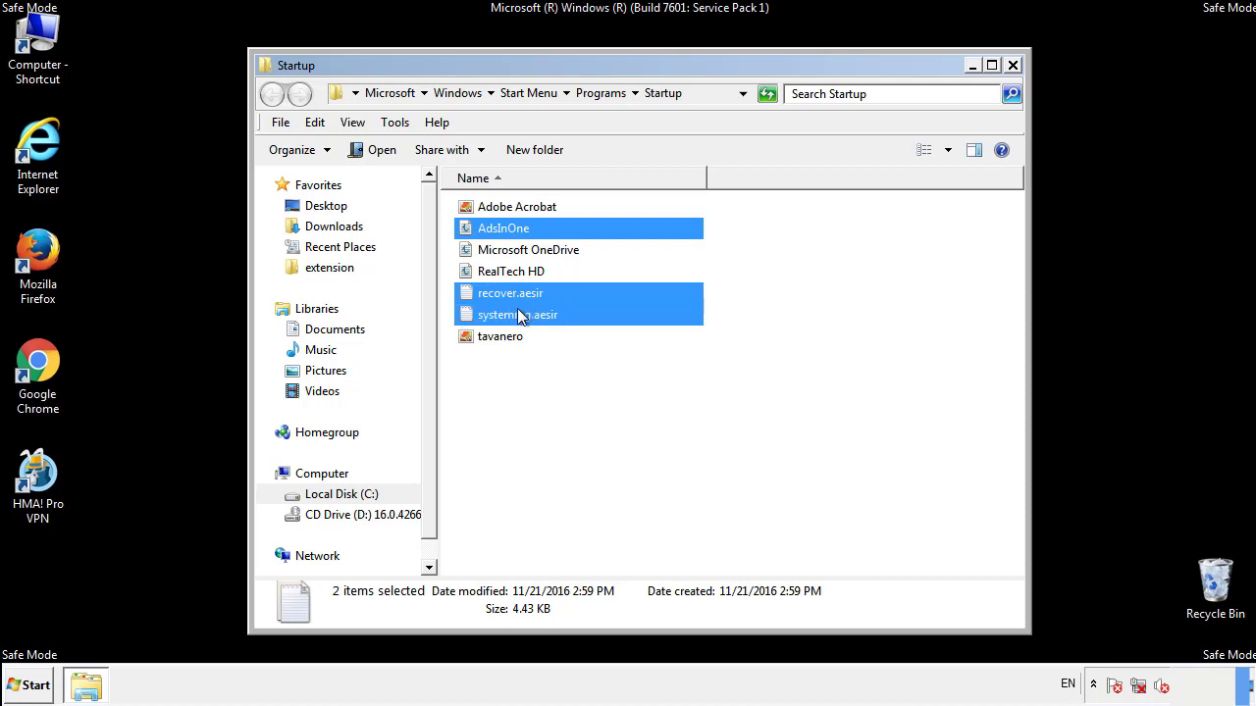
ctrl+click(501, 334)
right_click(496, 338)
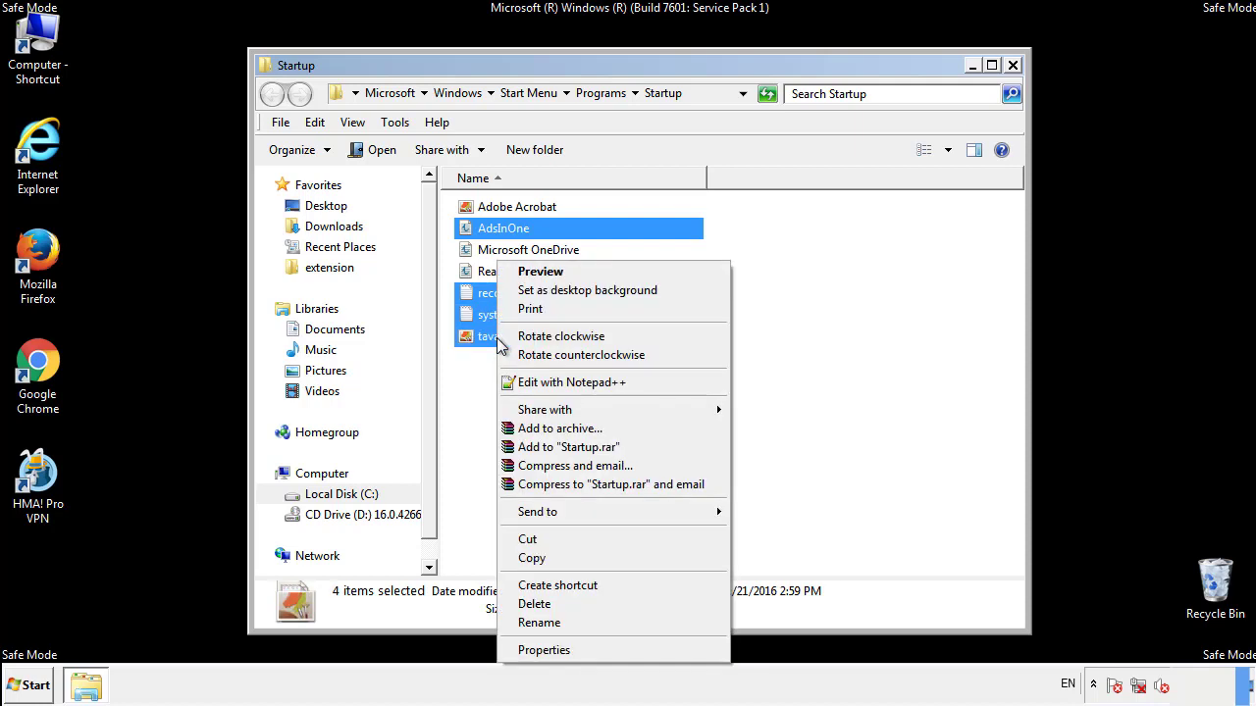
click(534, 603)
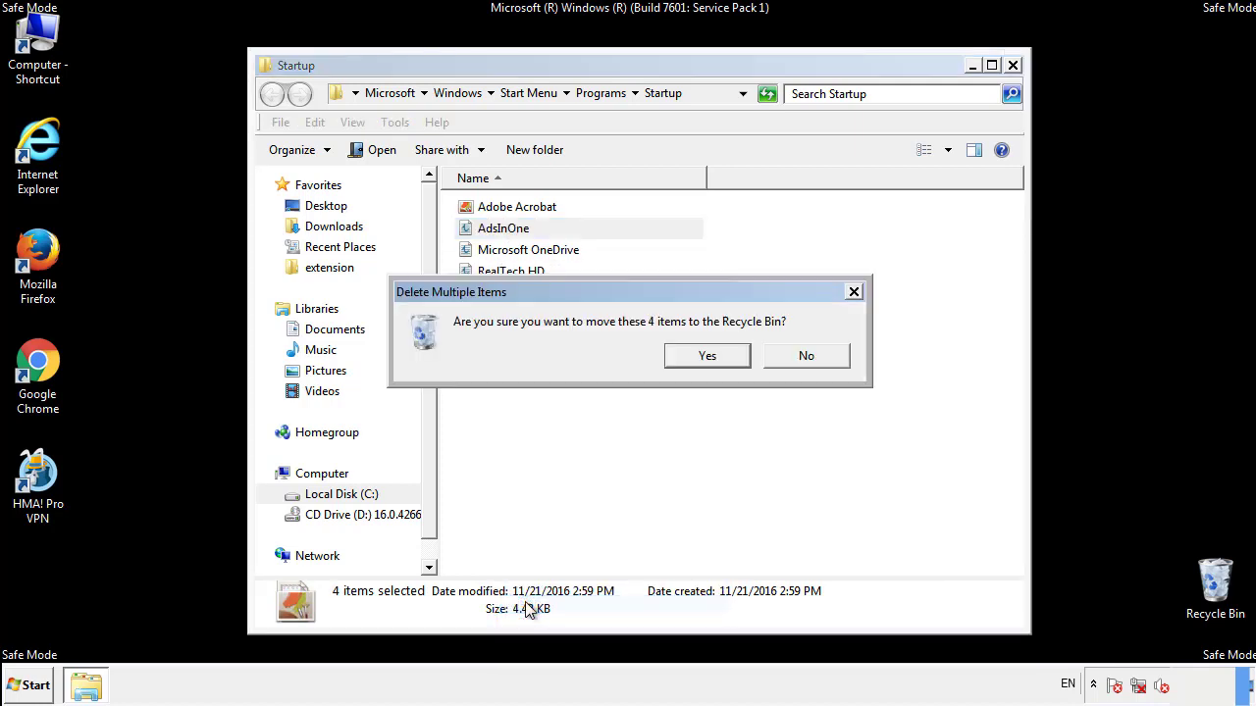
click(699, 356)
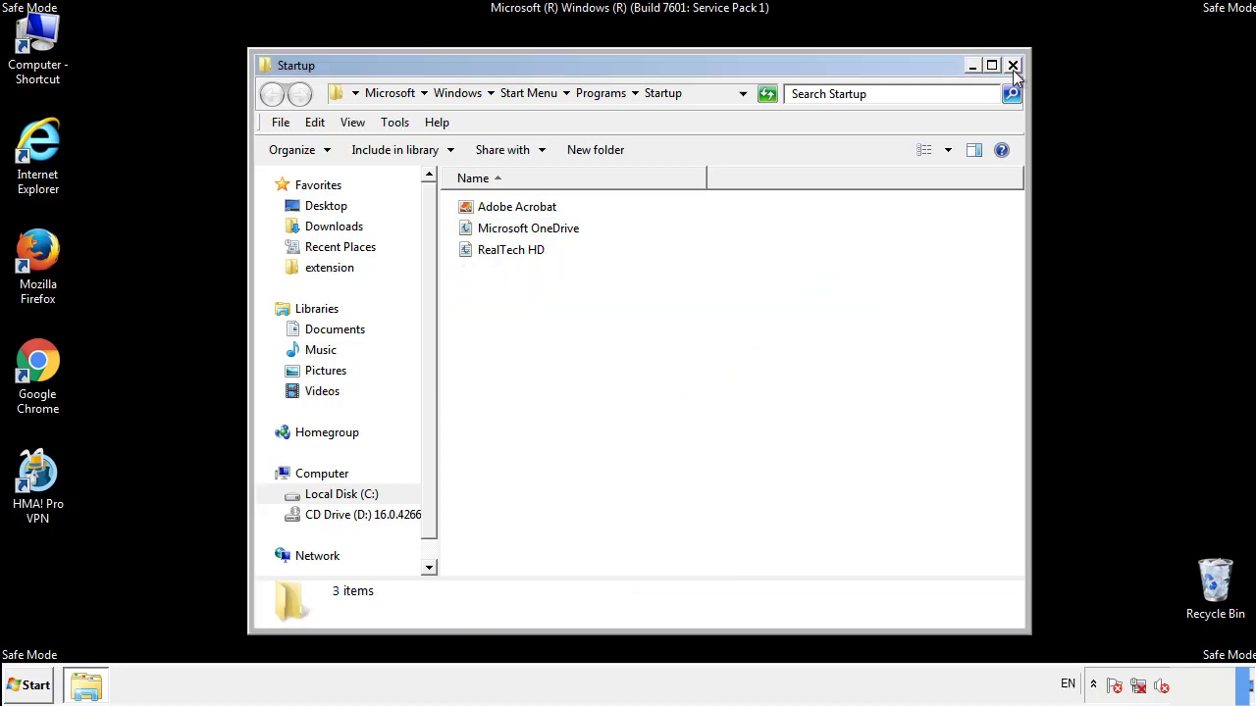
- Close the Startup folder and enter regedit in the Start search
click(1012, 66)
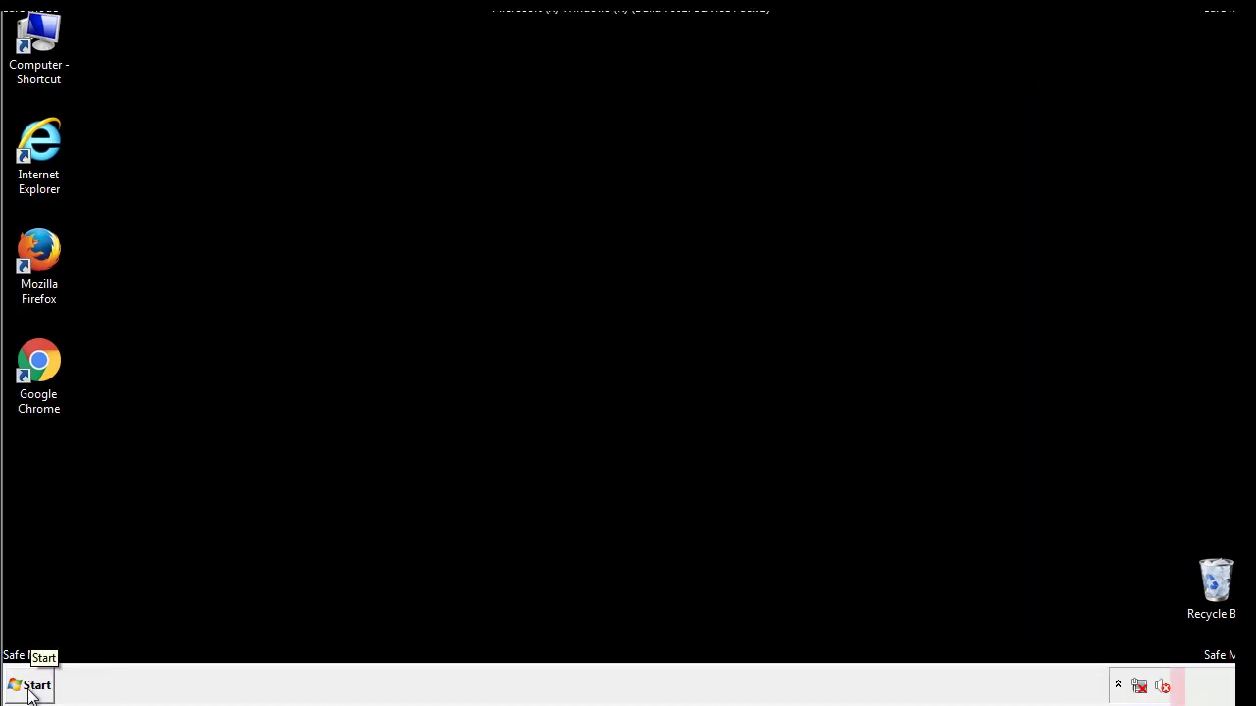
click(30, 687)
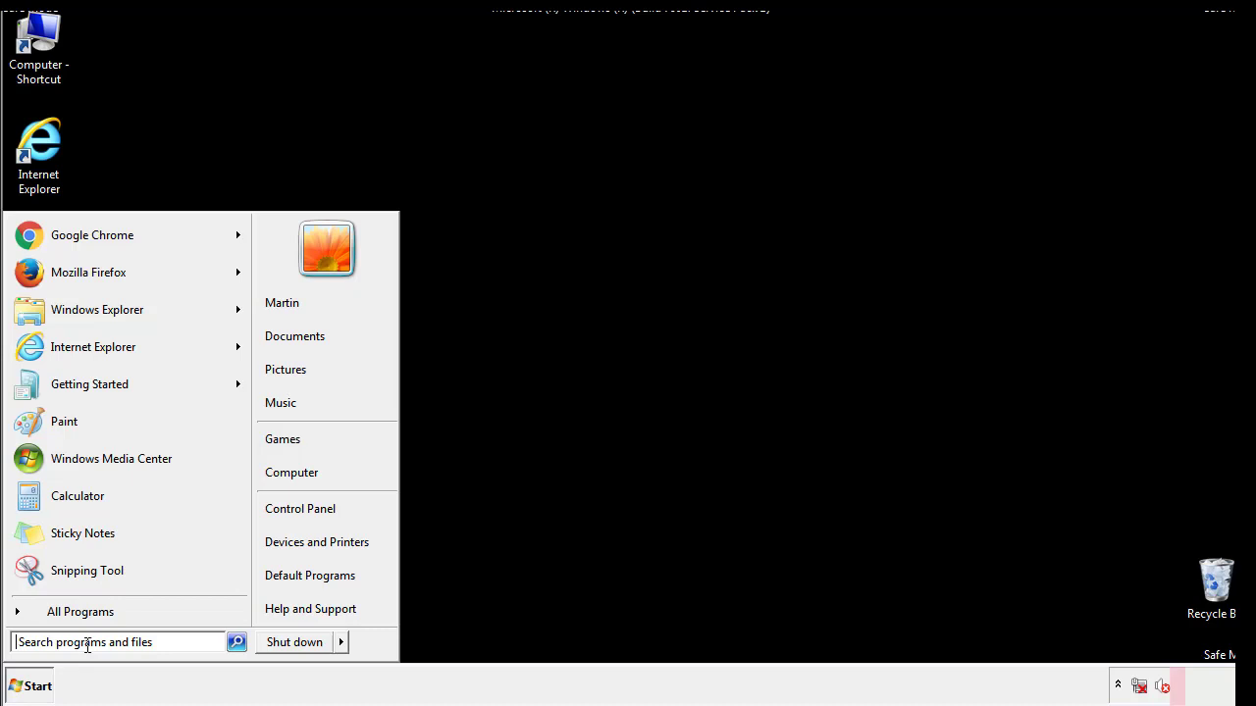
text(reged)
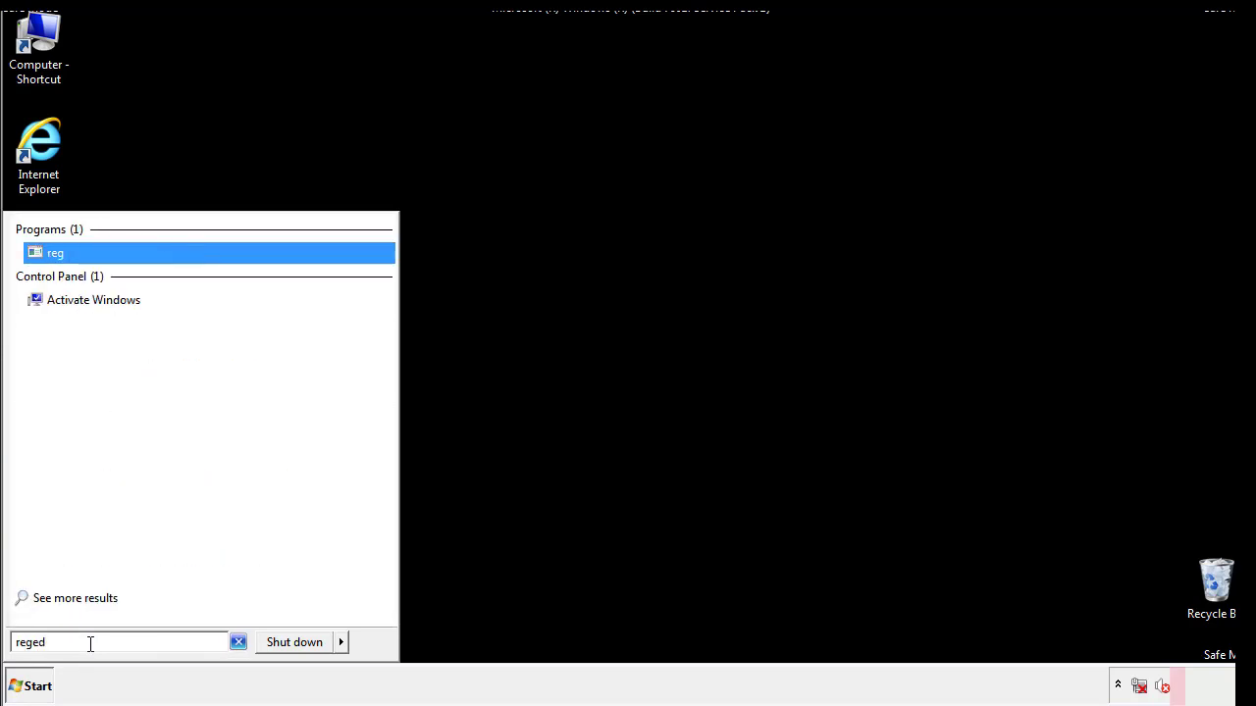
text(it)
- Launch regedit and expand HKLM\SOFTWARE\Microsoft\Windows\CurrentVersion down to its Run key
key(Return)
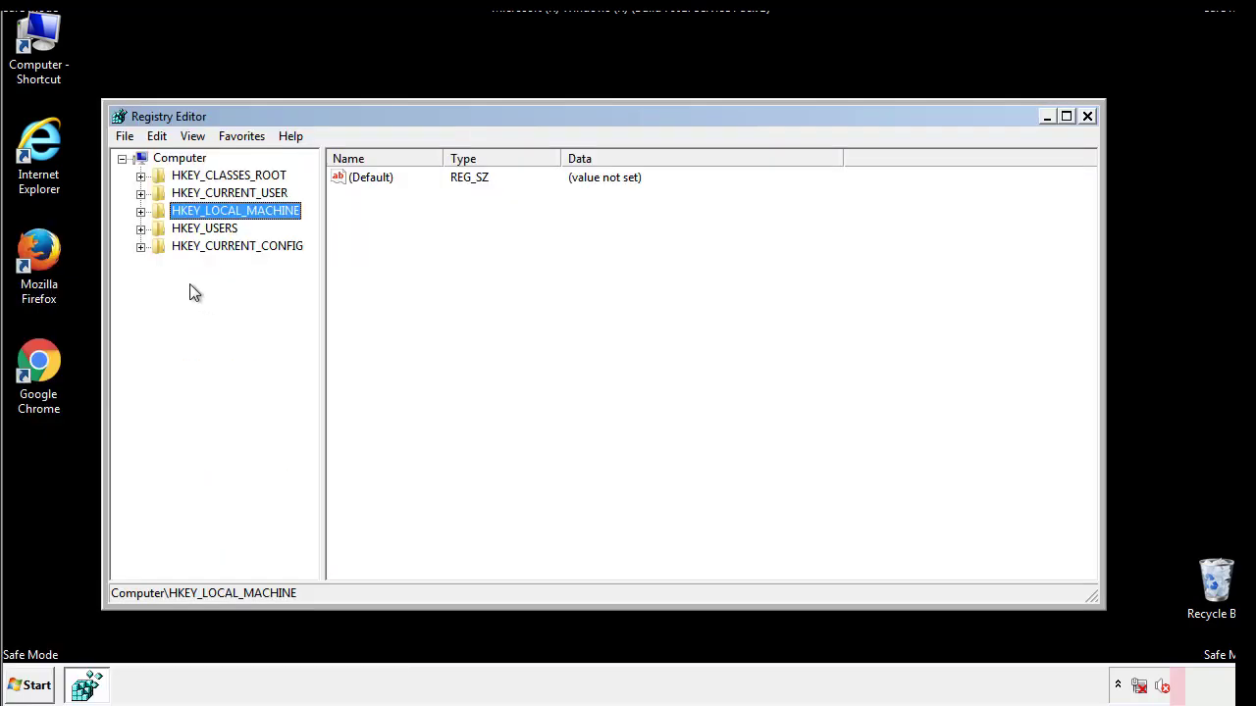
click(141, 212)
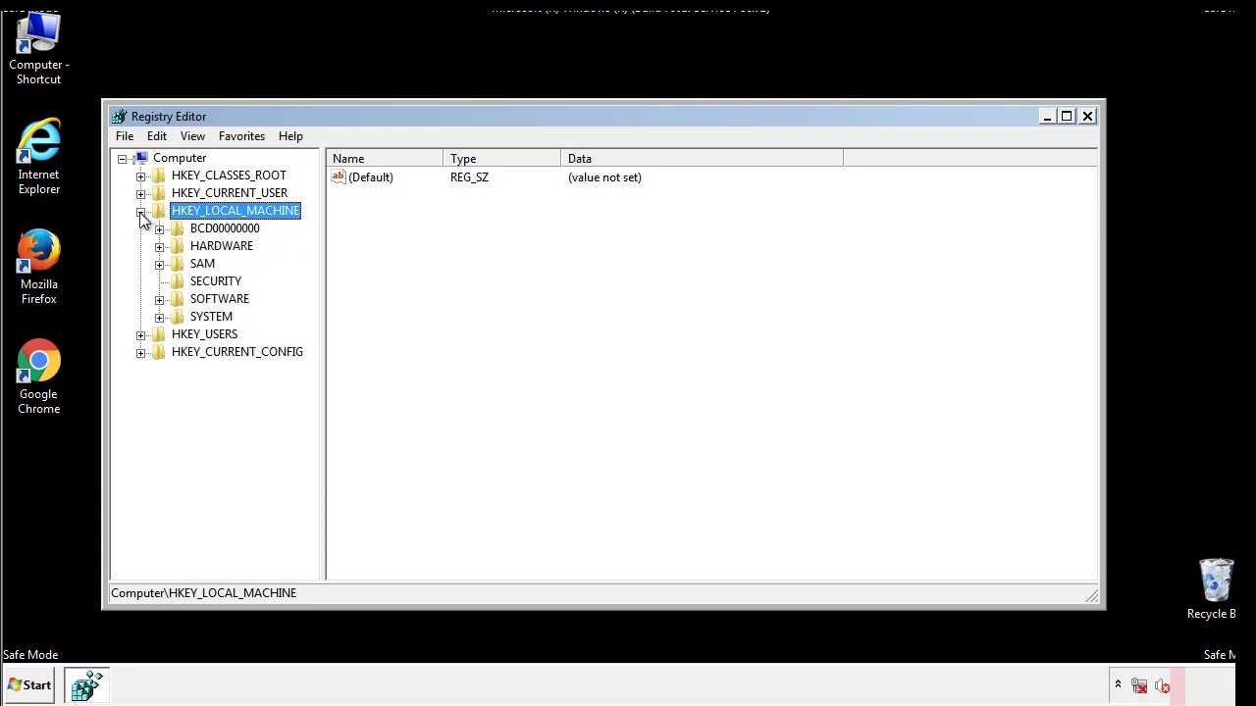
click(159, 299)
scroll(309, 290, down, 1)
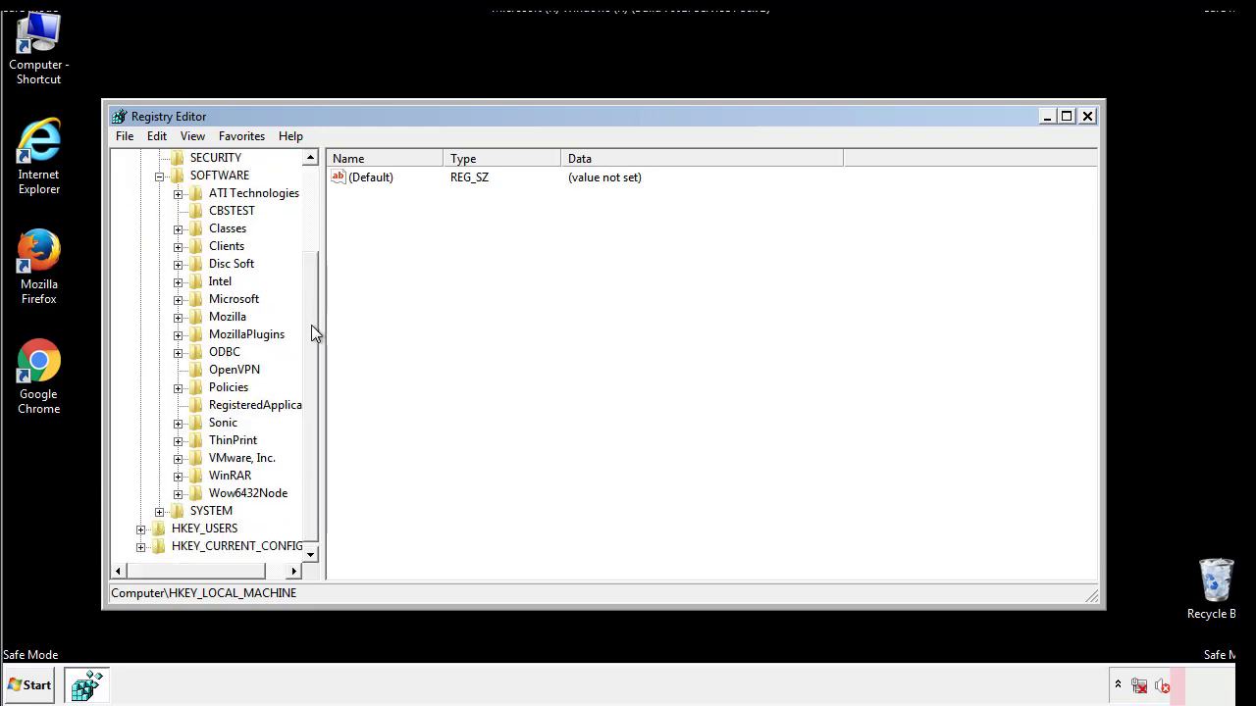
click(177, 301)
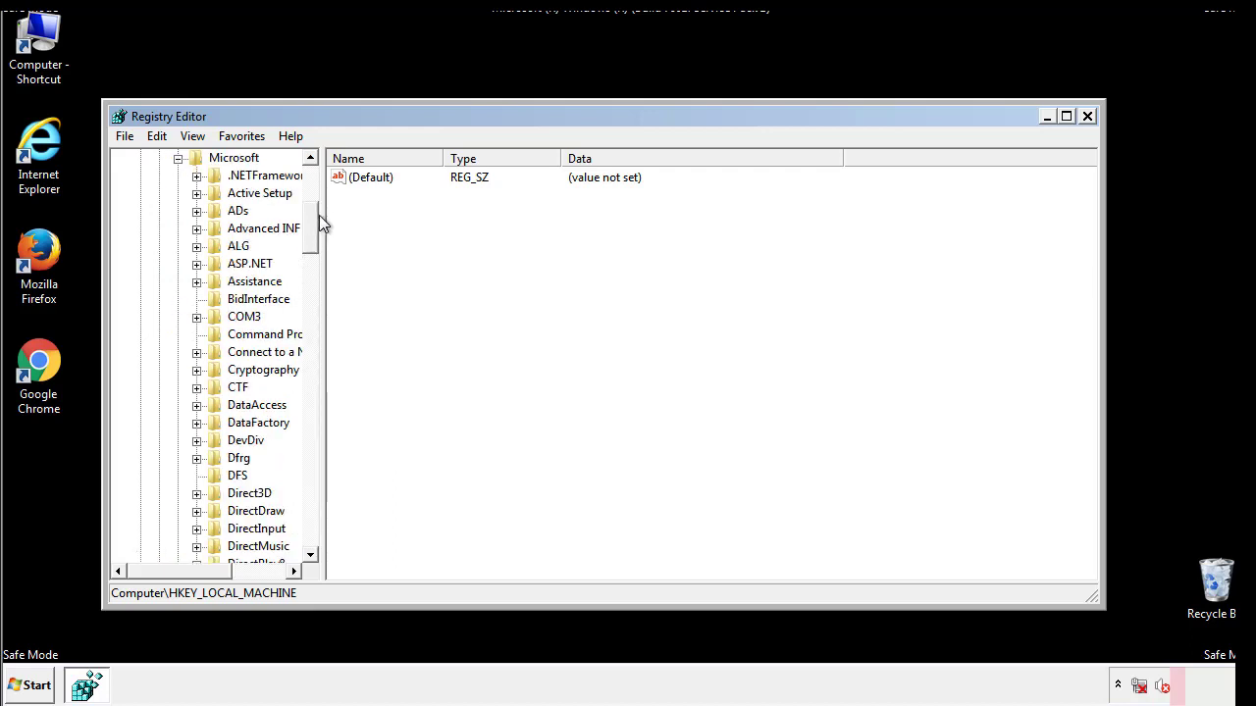
drag(311, 246, 311, 507)
click(196, 299)
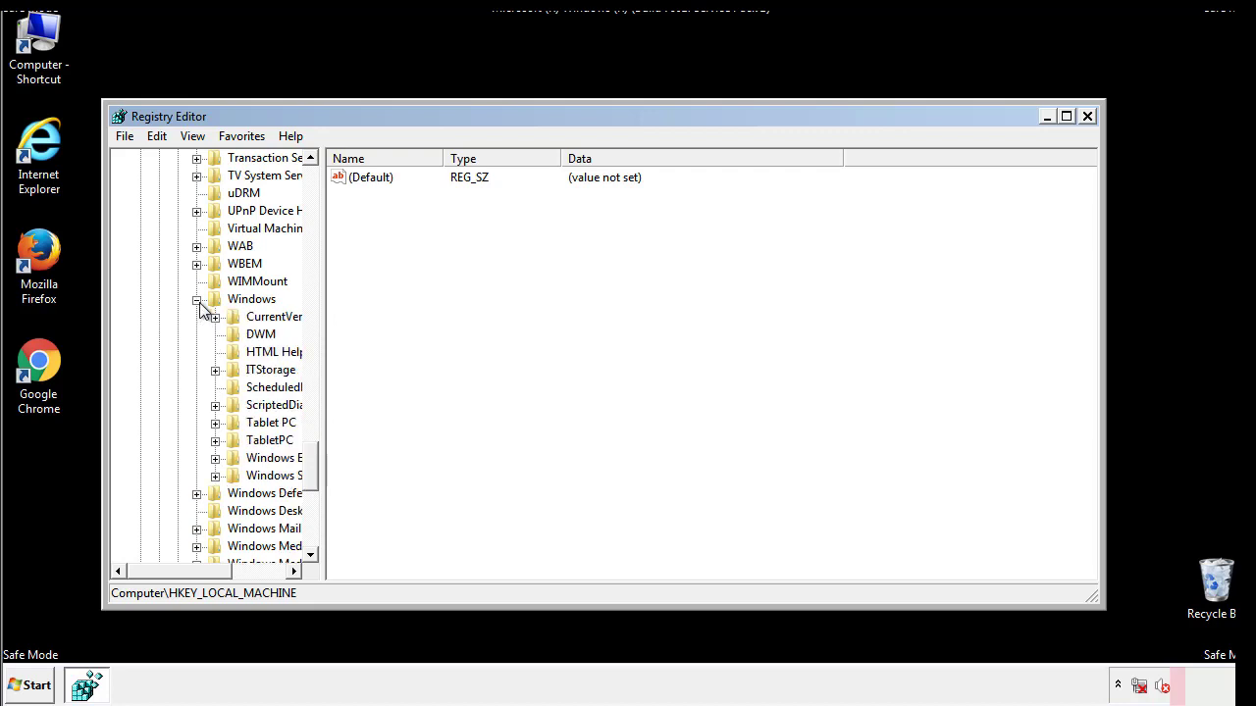
drag(172, 573, 200, 576)
click(161, 317)
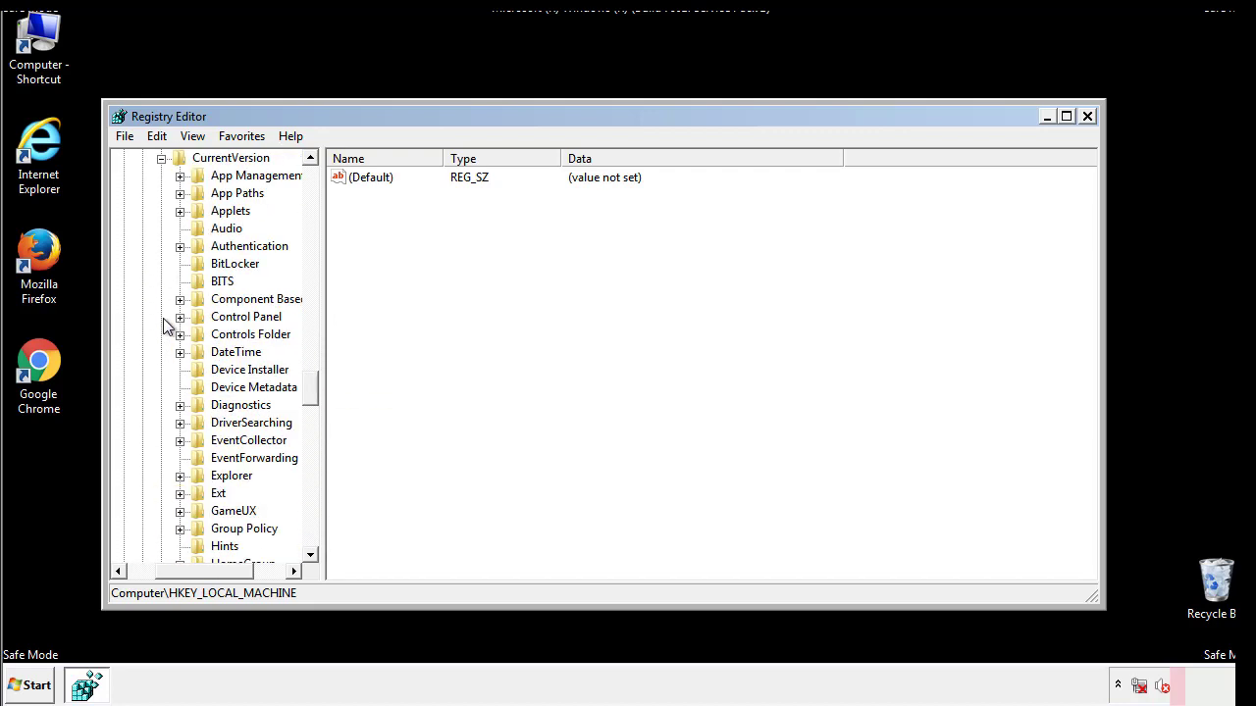
drag(318, 388, 311, 455)
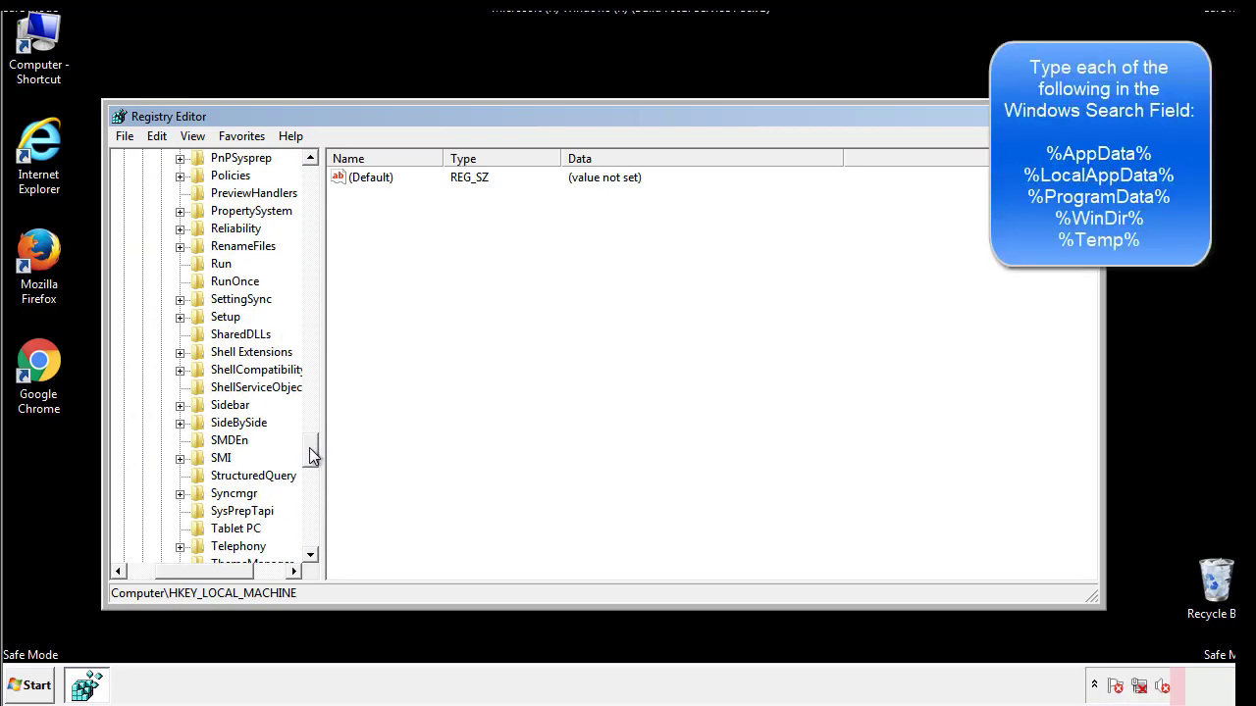
- Delete the tappi.loc value from HKLM's CurrentVersion\Run key
click(205, 266)
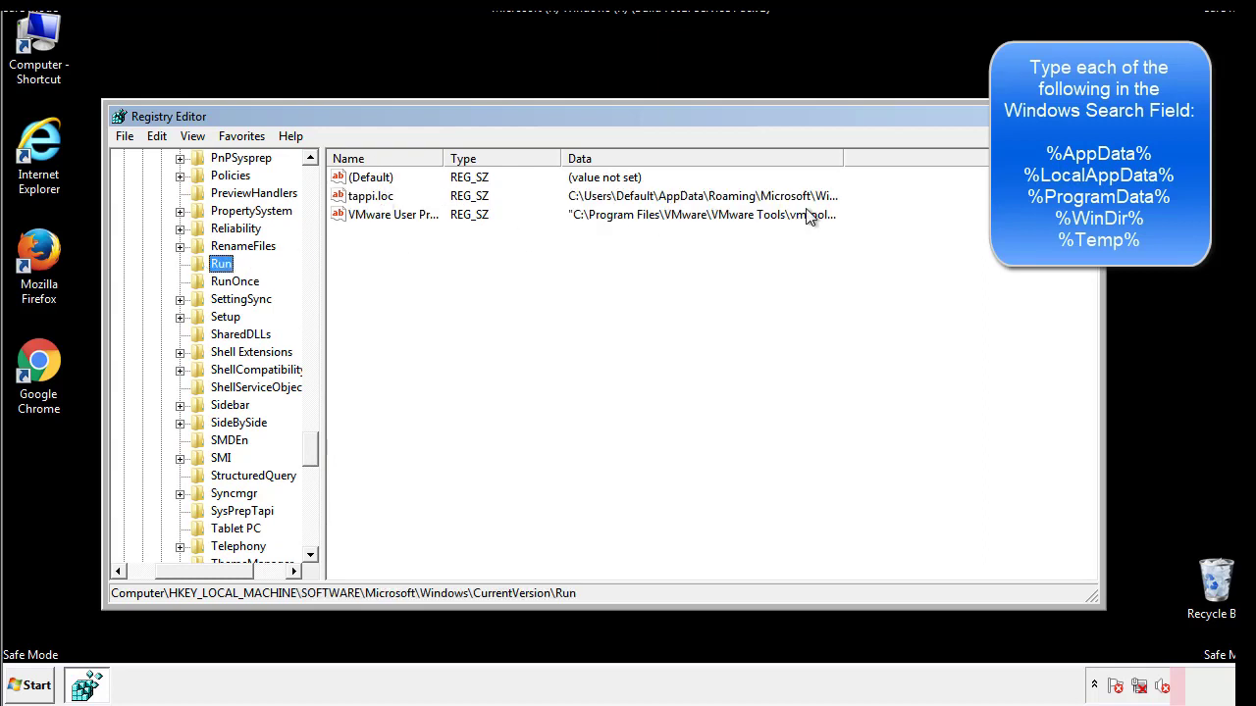
click(371, 200)
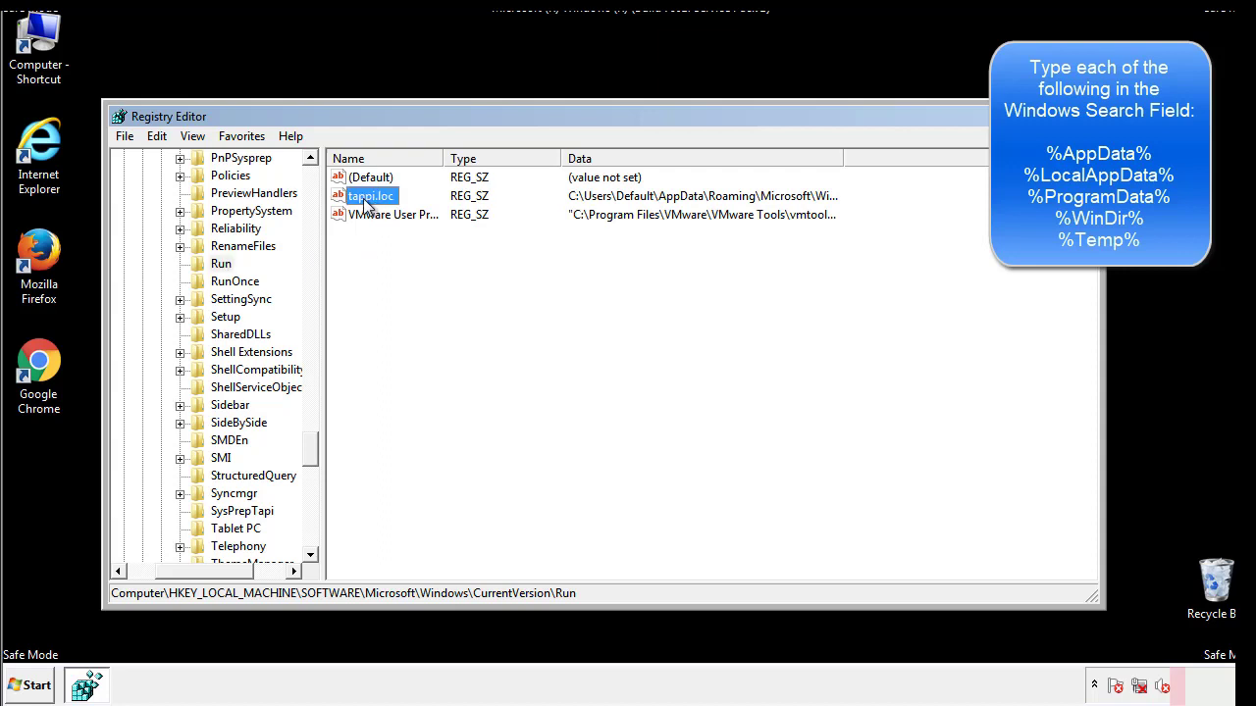
right_click(365, 200)
click(394, 255)
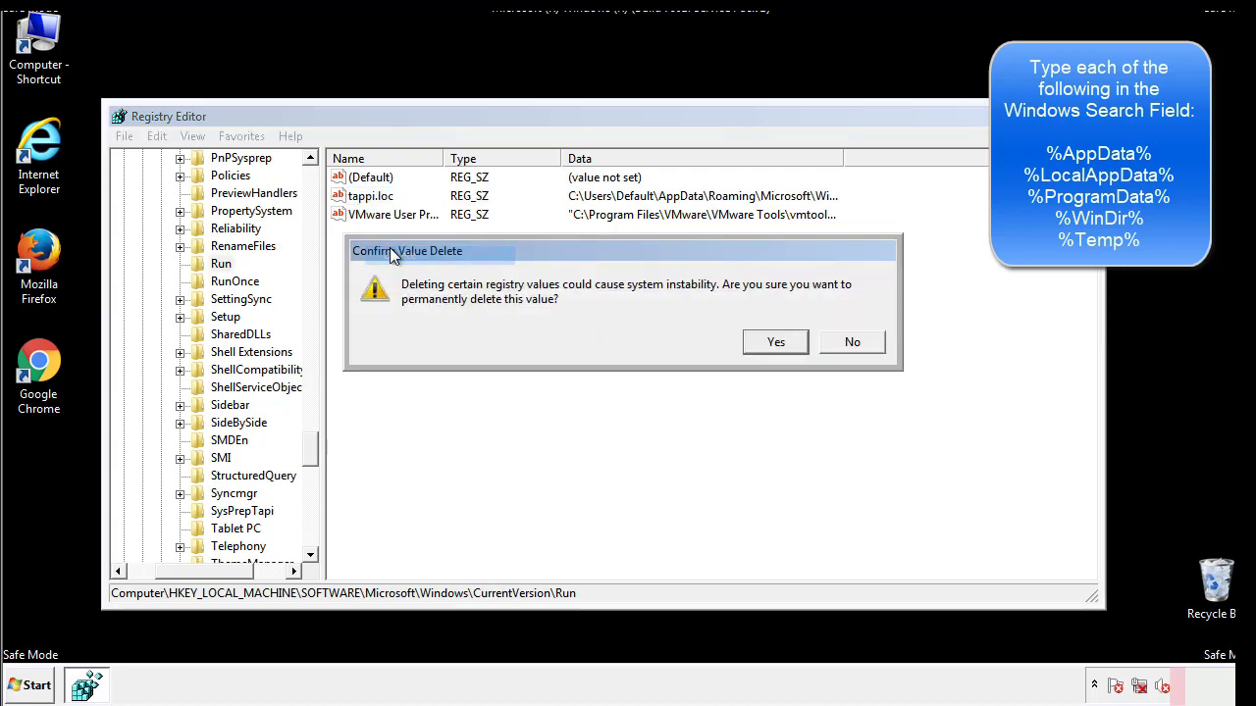
click(764, 345)
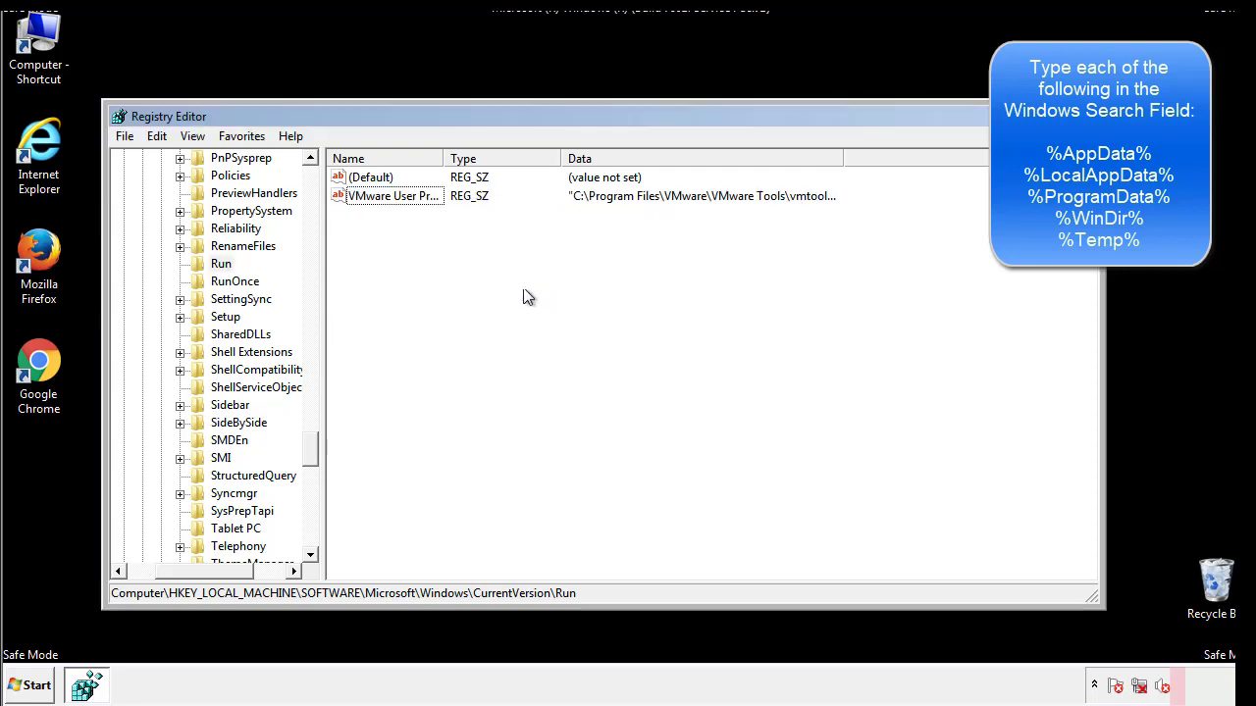
drag(312, 444, 310, 534)
drag(240, 569, 157, 583)
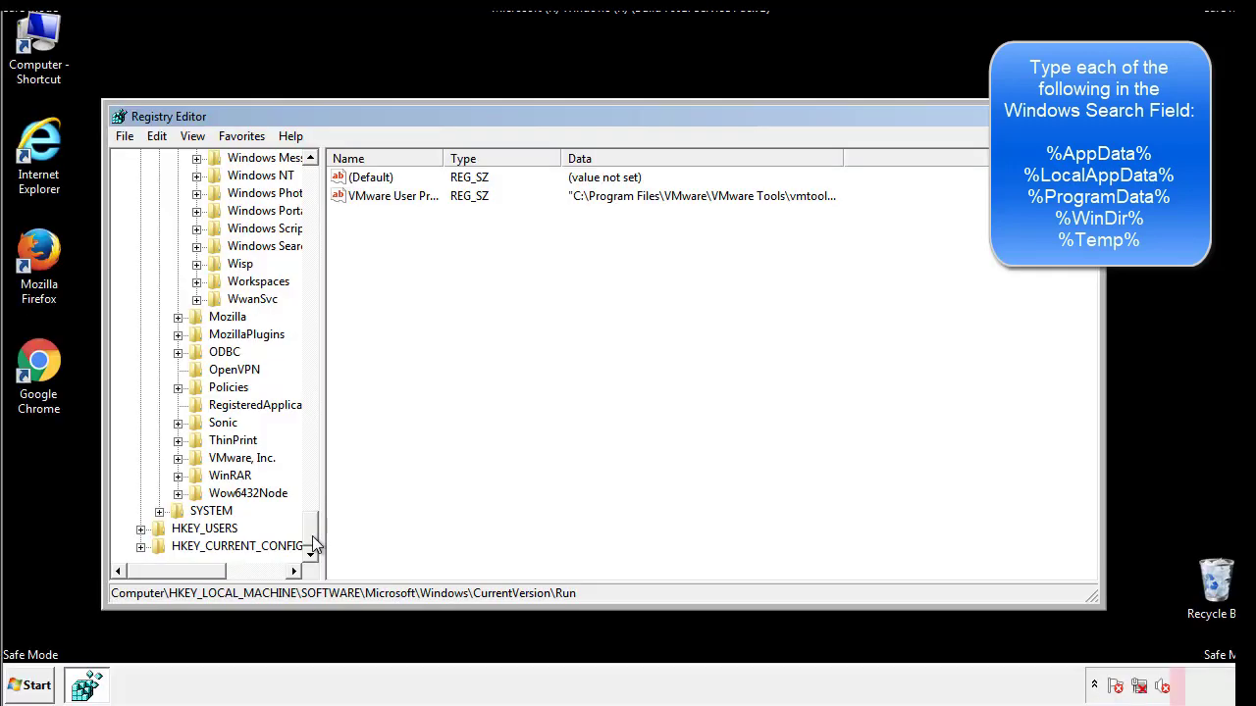
drag(312, 538, 320, 187)
- Collapse HKEY_LOCAL_MACHINE and expand HKCU\Software\Microsoft\Windows\CurrentVersion
click(140, 210)
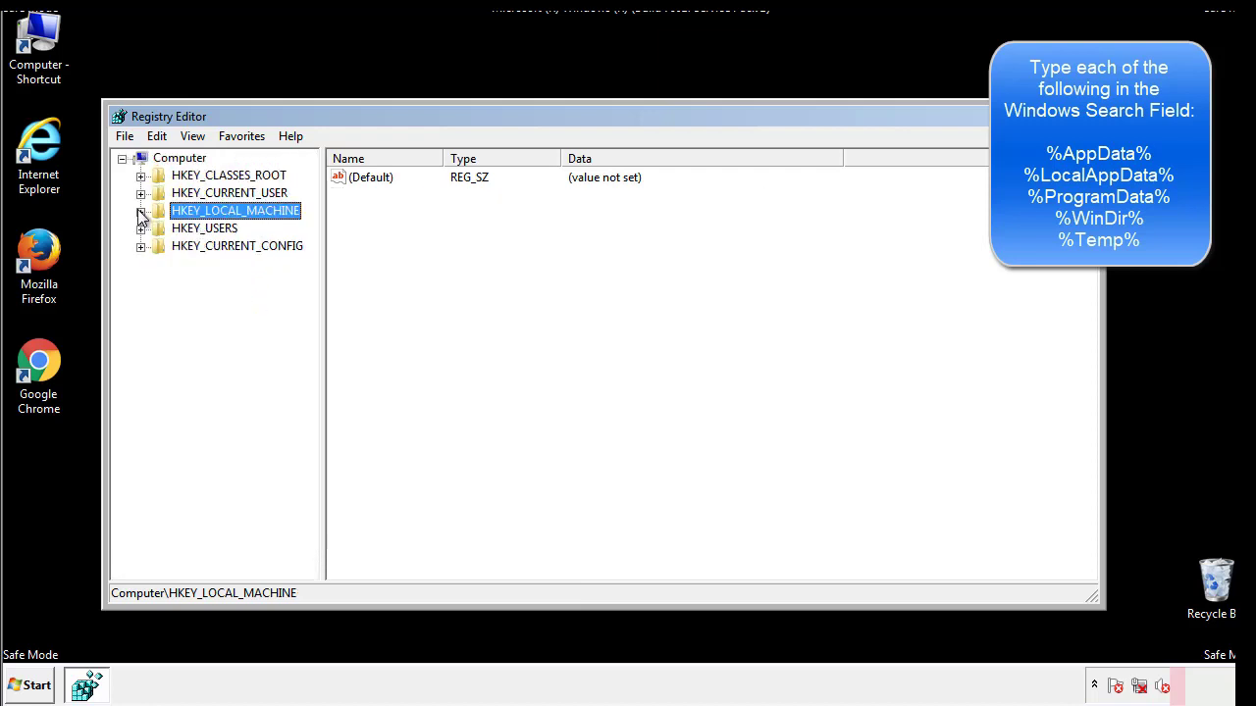
click(140, 193)
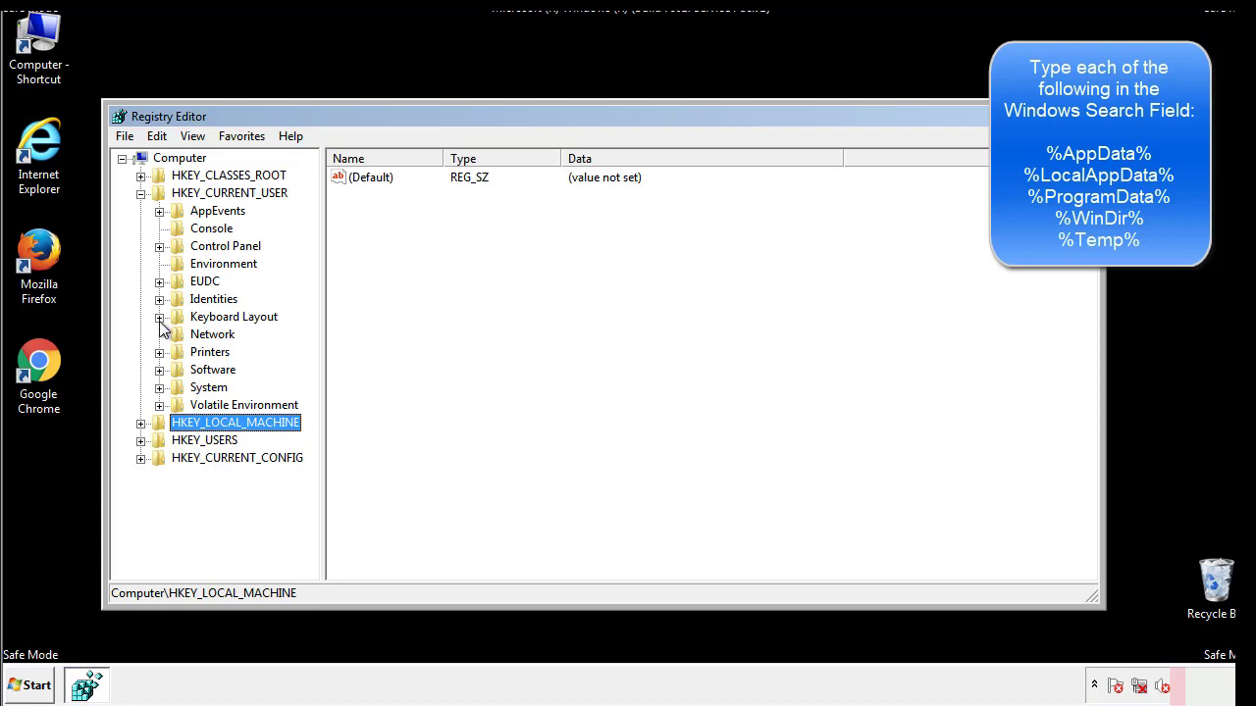
click(159, 370)
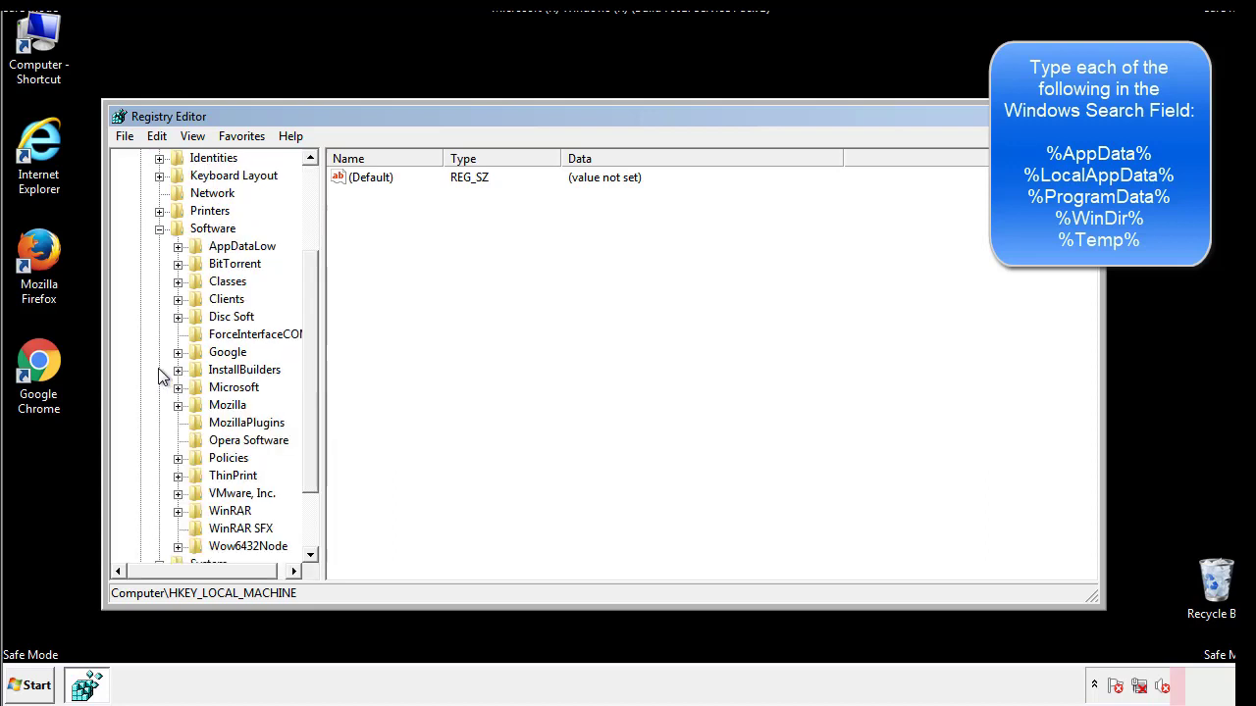
drag(308, 356, 308, 374)
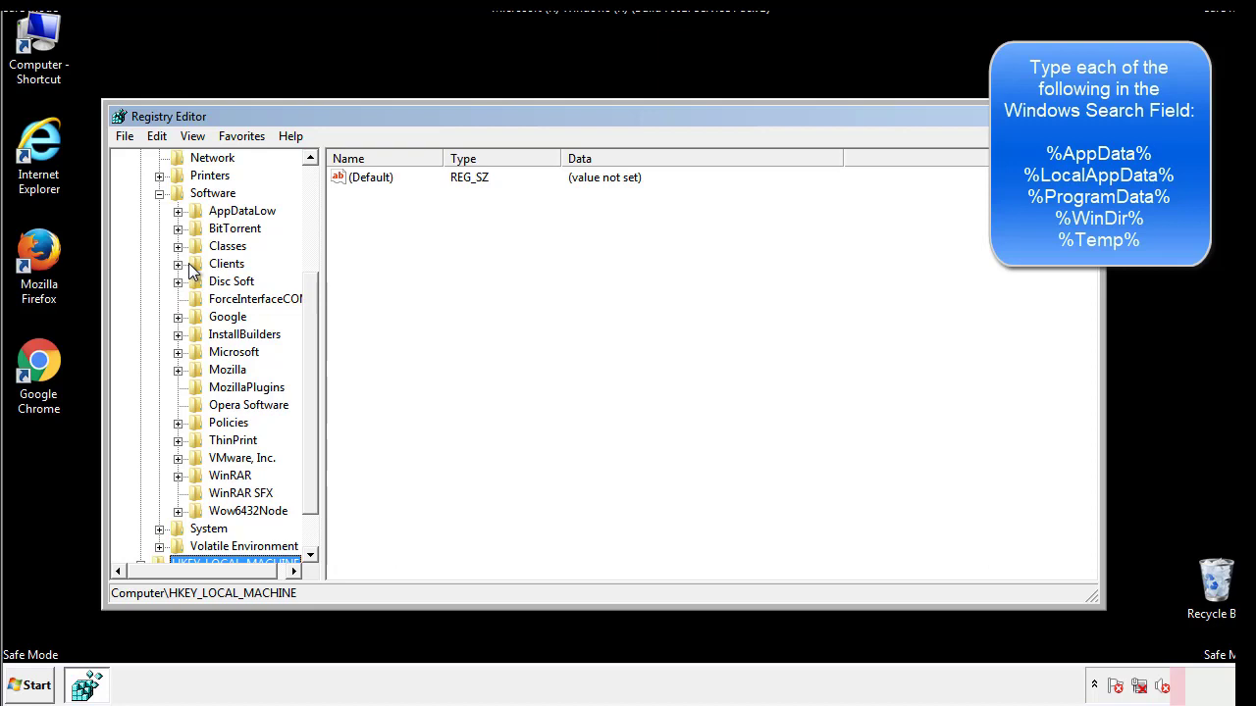
click(177, 353)
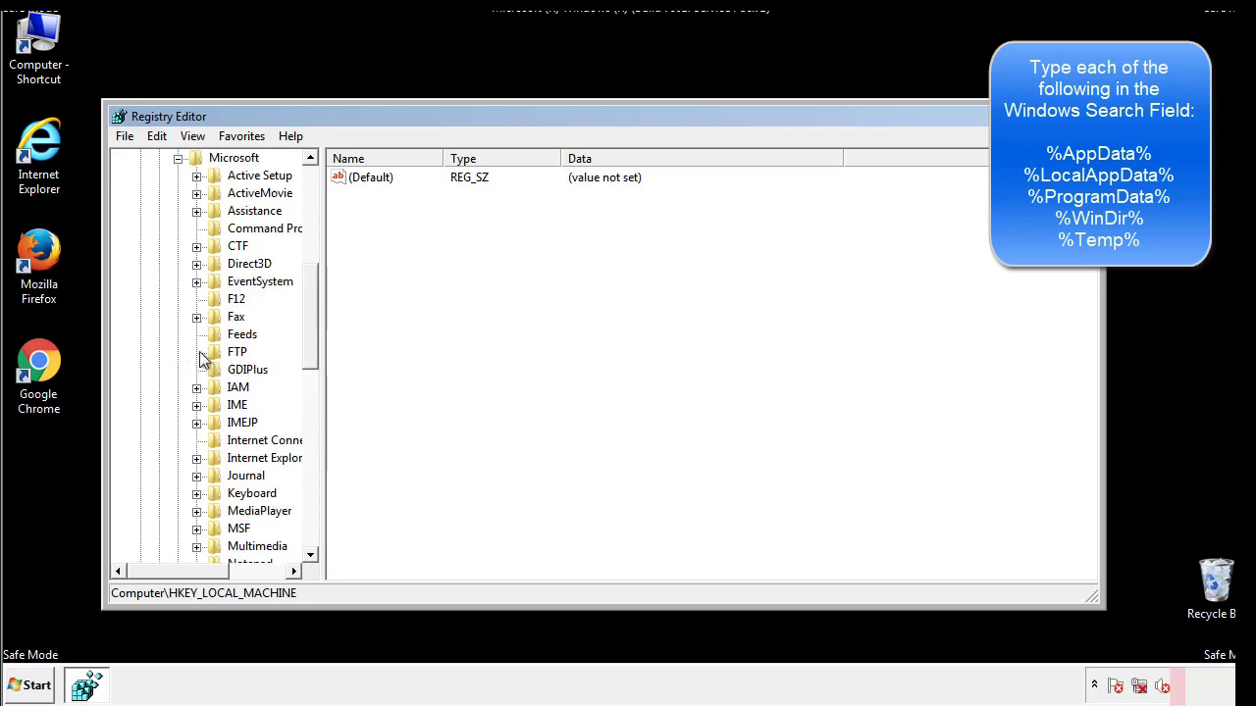
drag(308, 287, 310, 409)
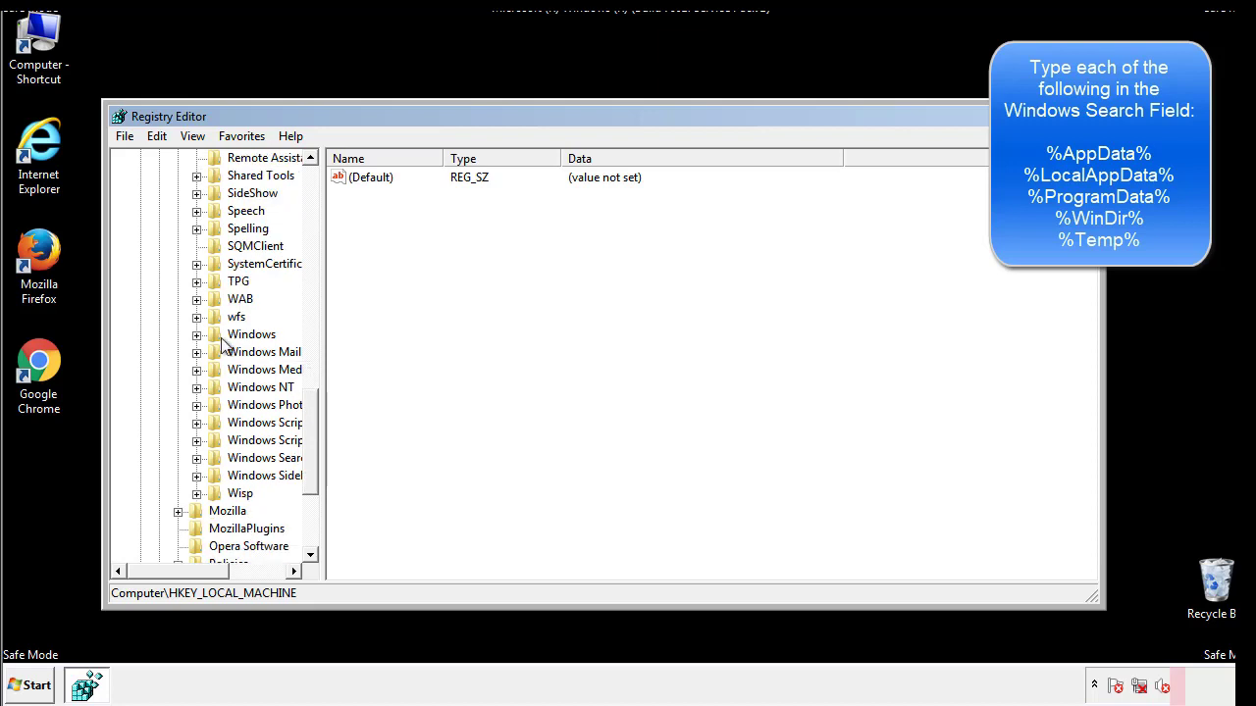
click(196, 335)
click(215, 353)
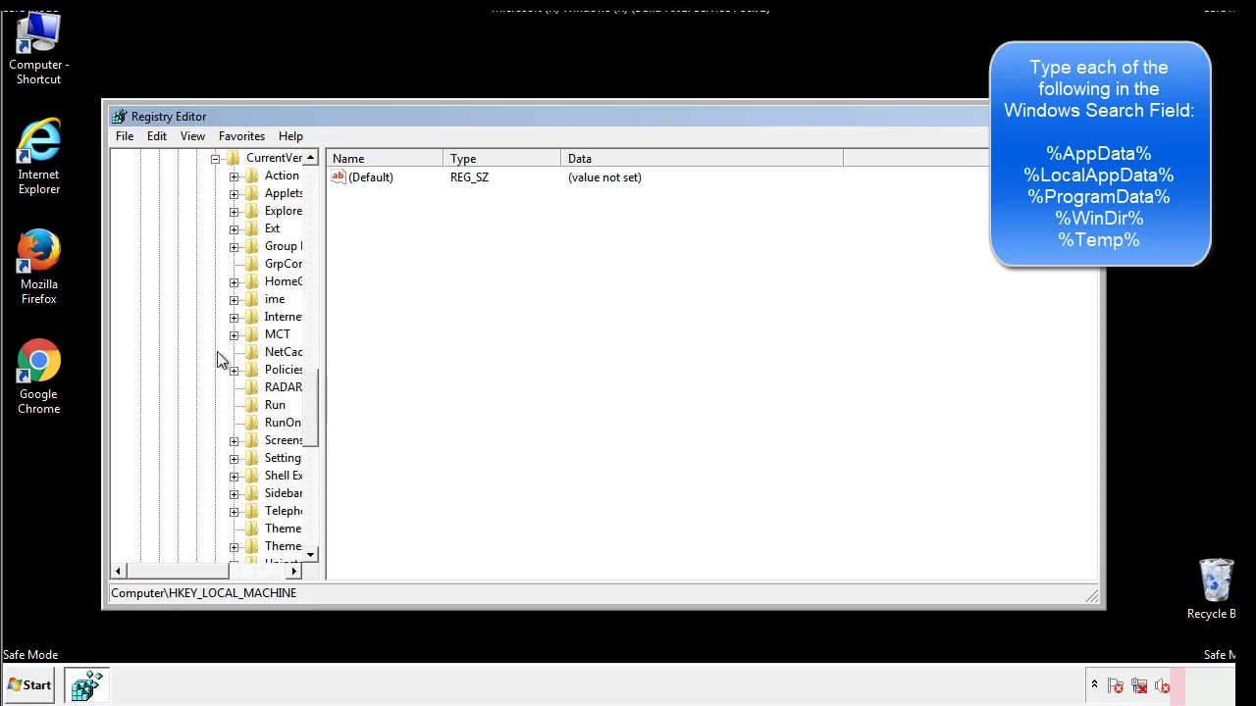
drag(190, 576, 221, 571)
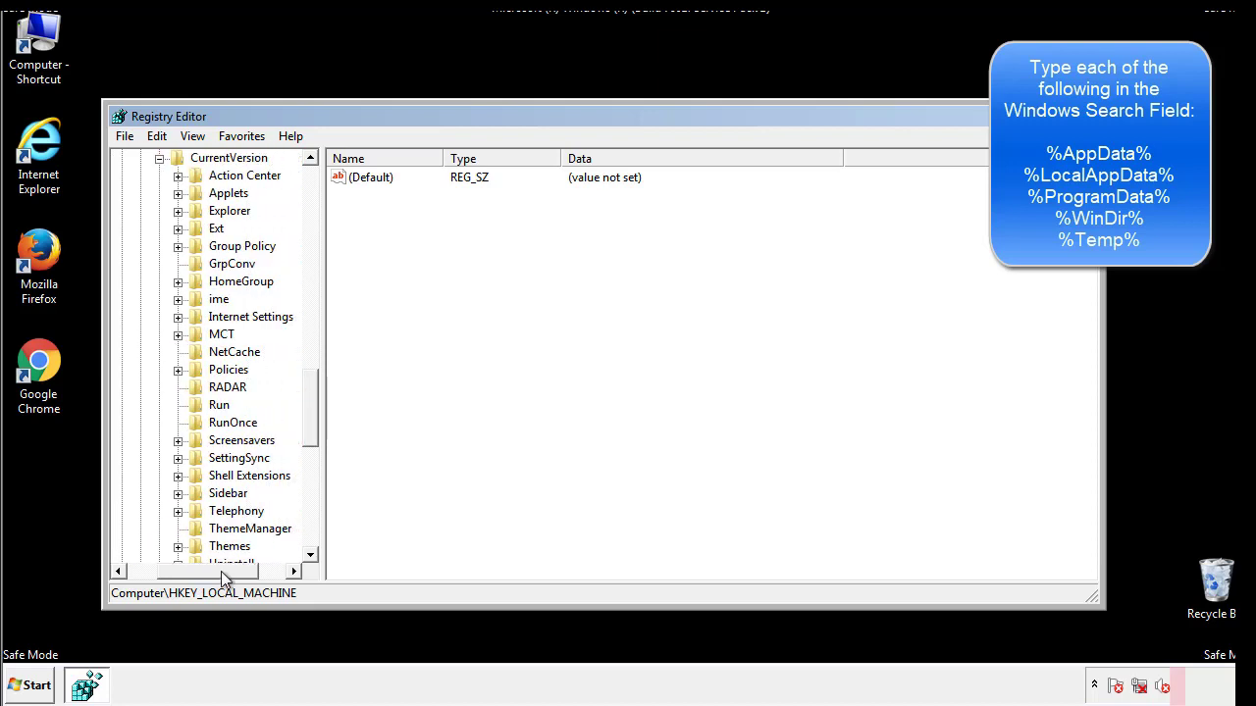
- Review HKCU's Run key, which holds only a DAEMON Tools entry, then collapse Windows
click(214, 401)
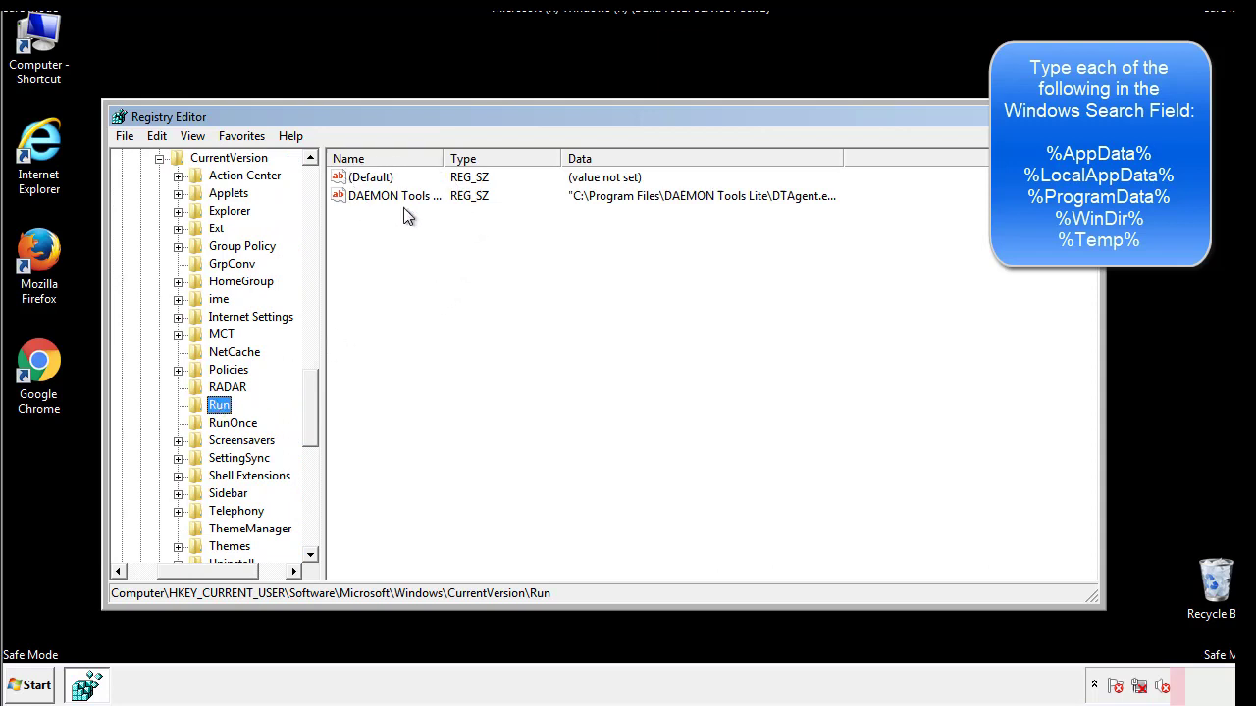
click(536, 232)
drag(208, 568, 178, 570)
drag(318, 426, 310, 409)
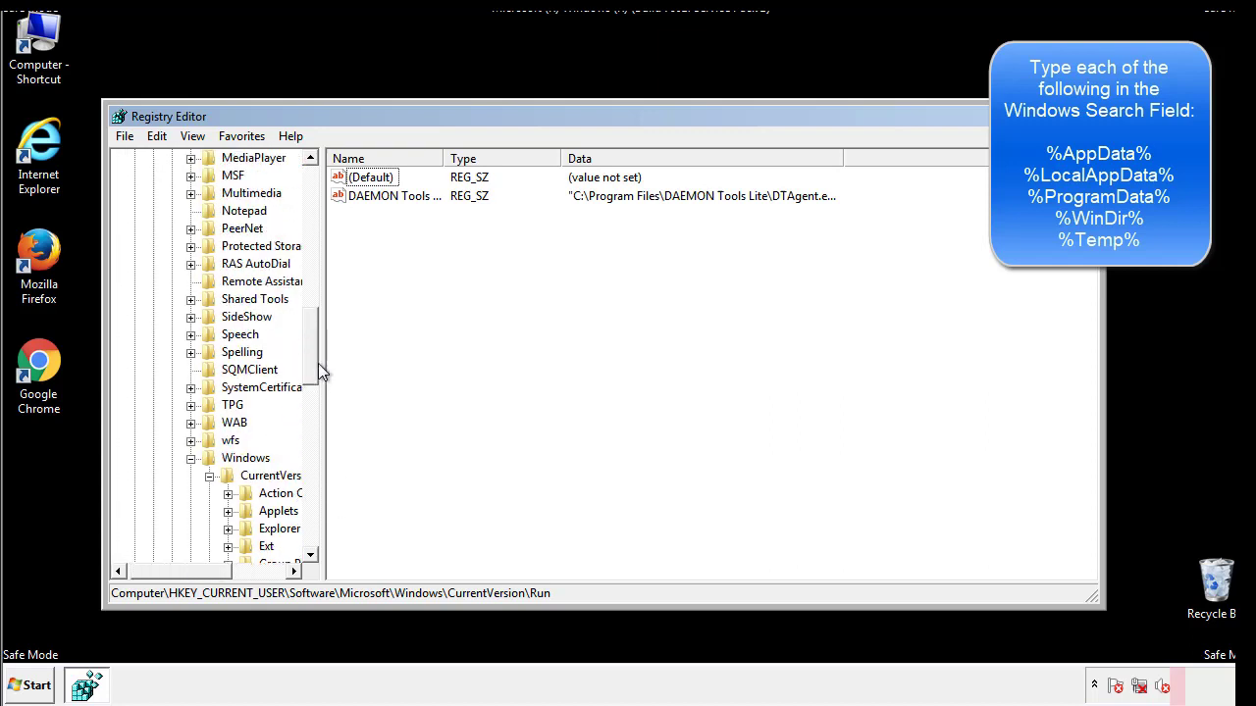
click(192, 459)
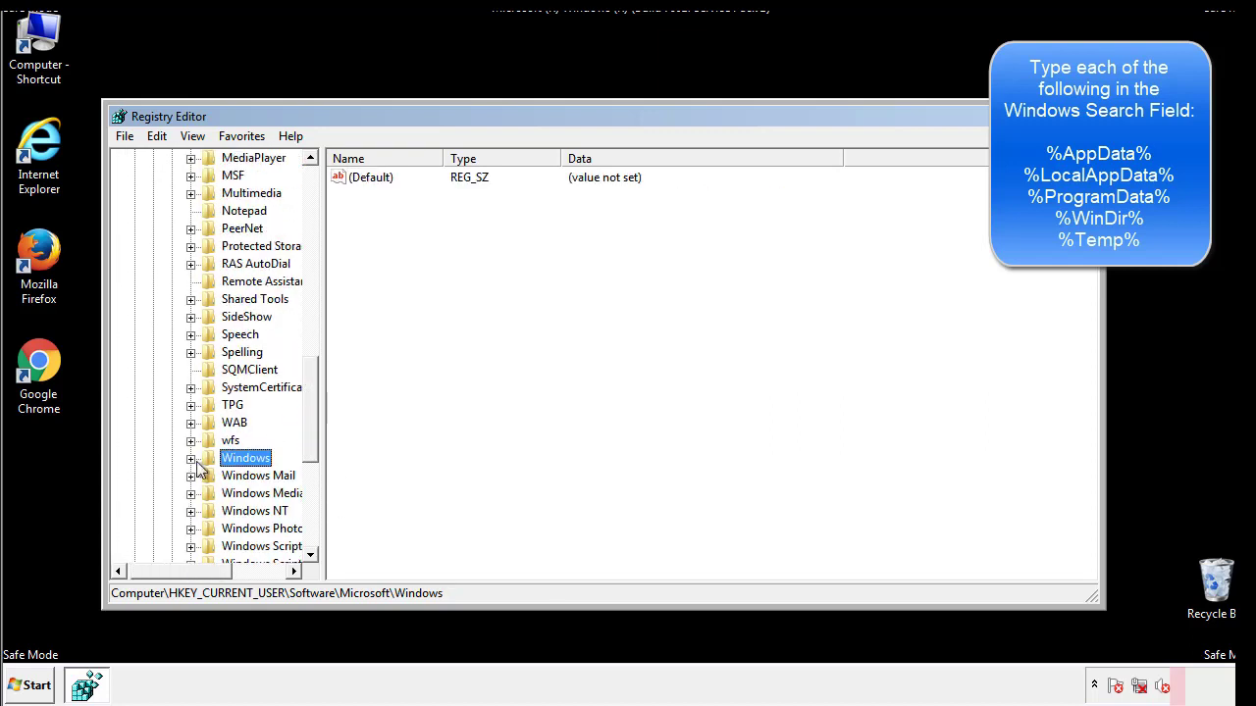
drag(314, 437, 316, 242)
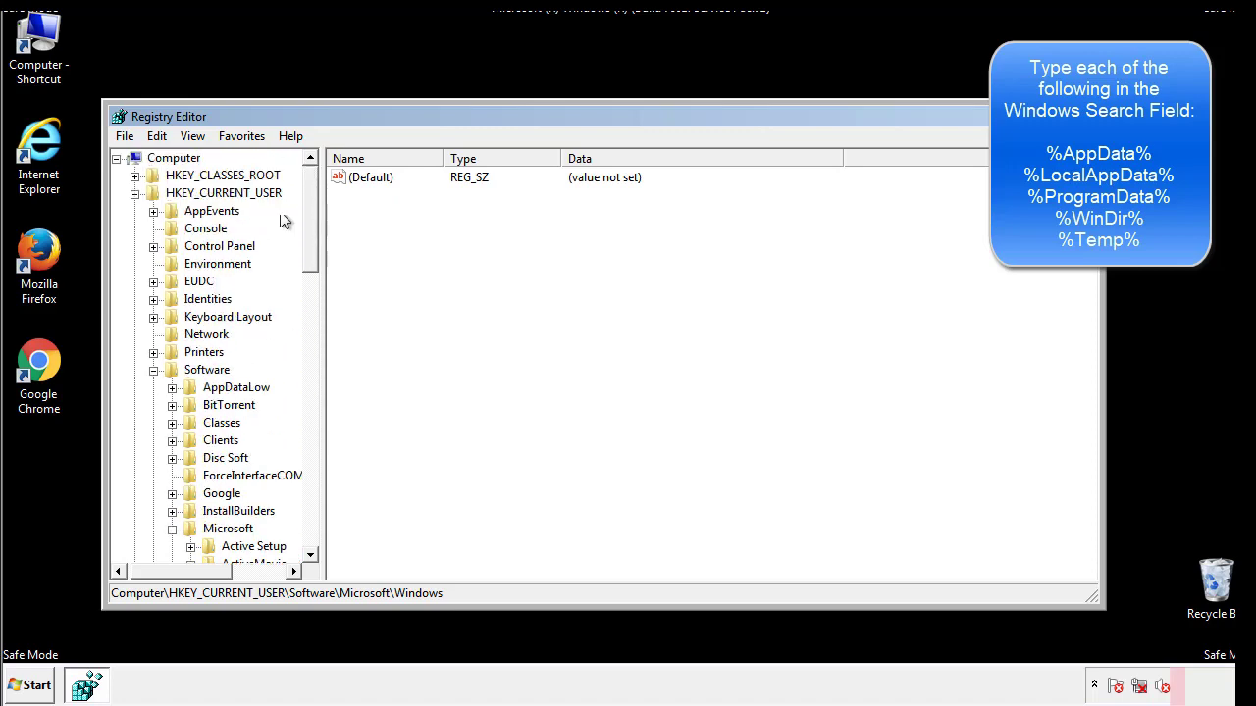
- Search the registry for %temp% using Edit > Find
click(157, 136)
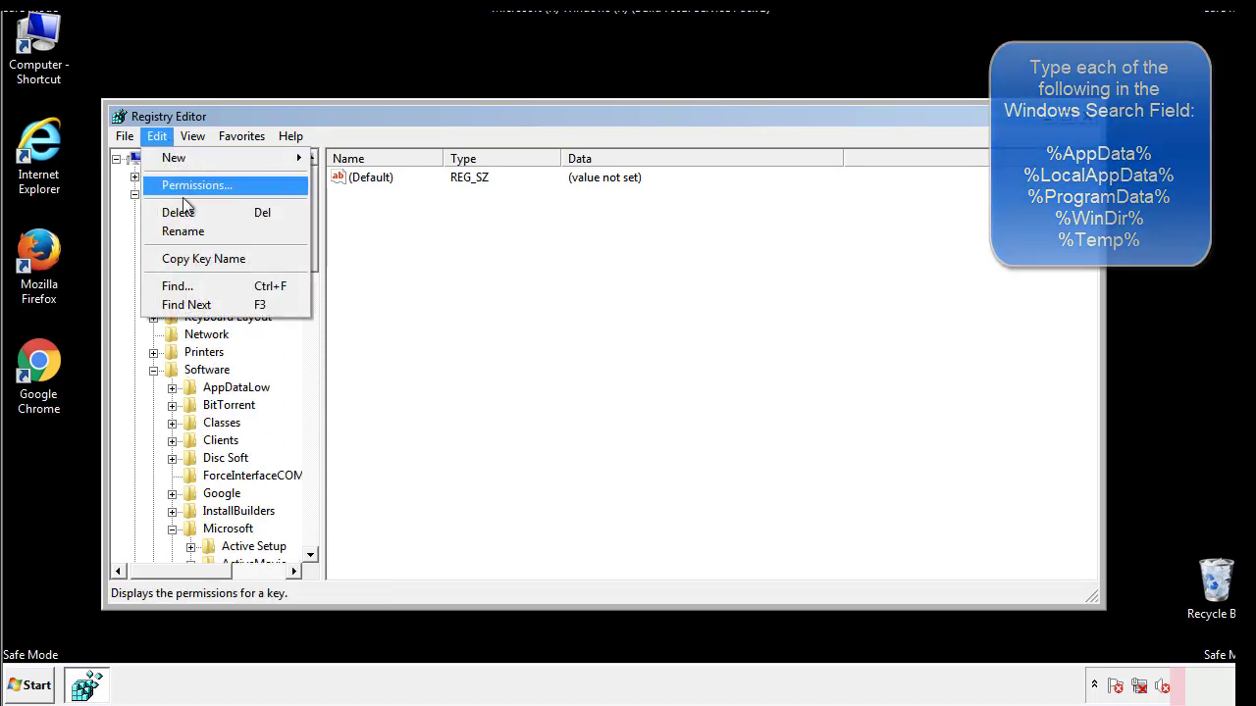
click(172, 286)
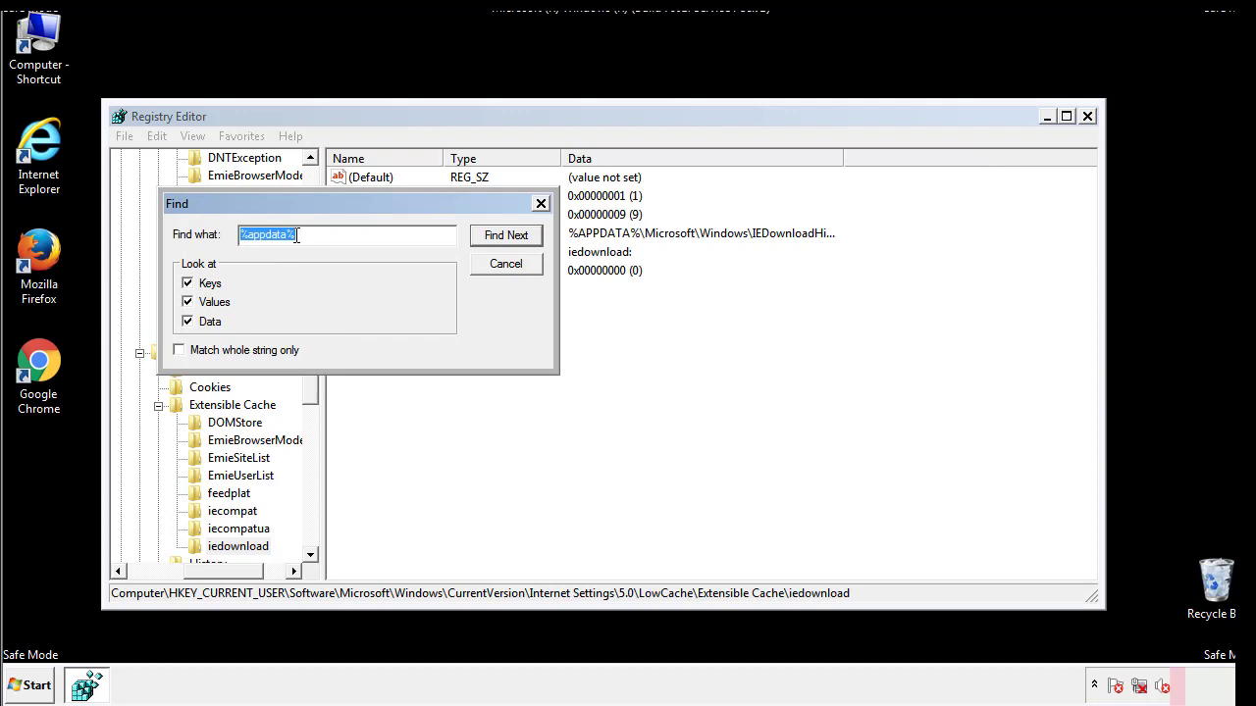
text(%temp%)
key(Return)
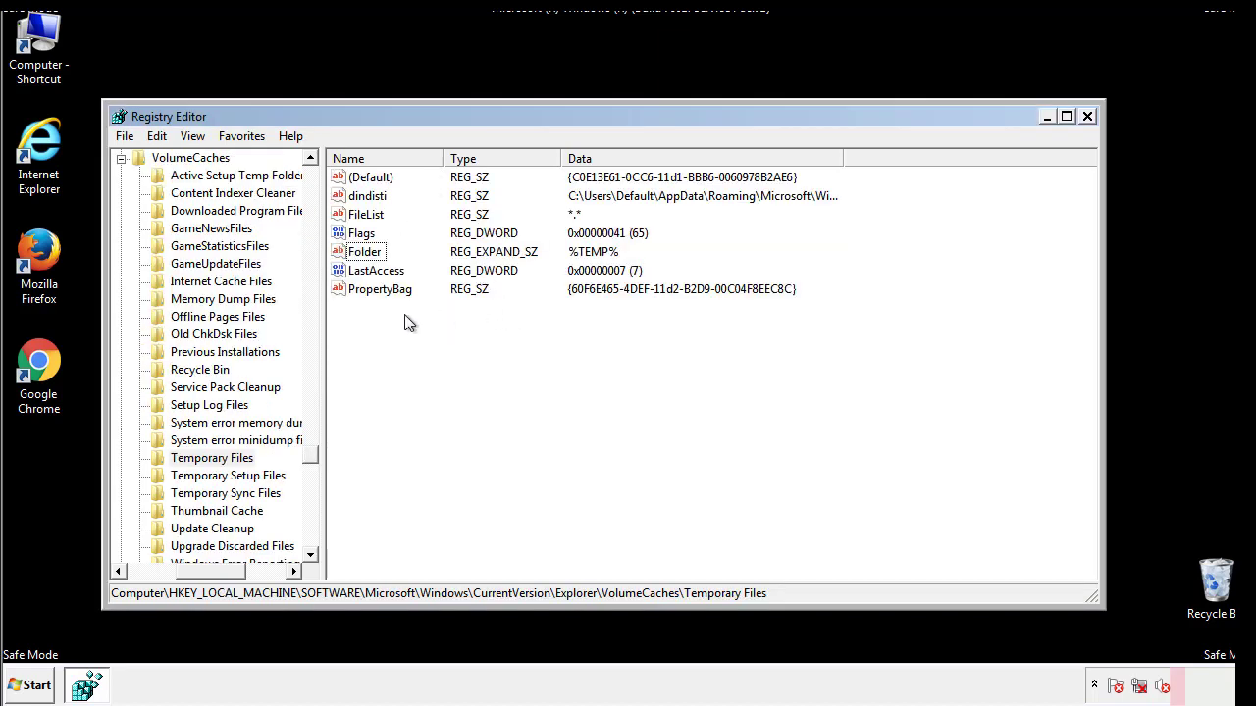
- Delete all values in the VolumeCaches Temporary Files key
drag(403, 315, 354, 177)
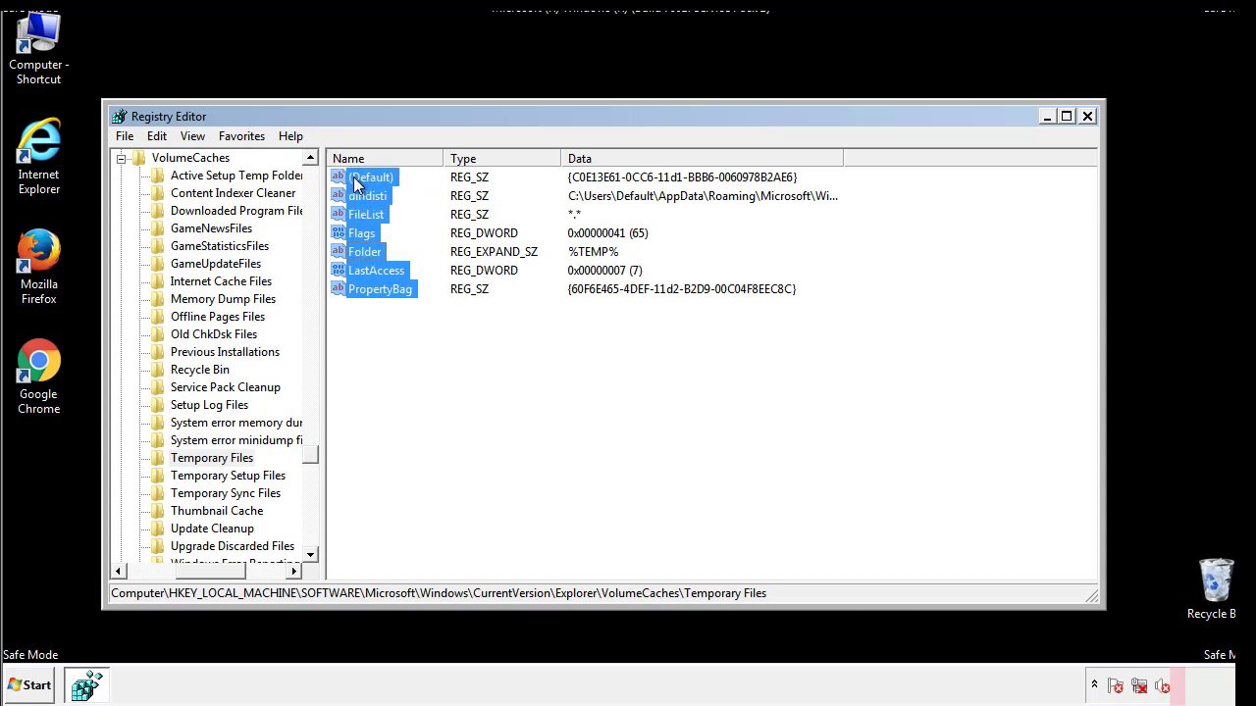
right_click(354, 177)
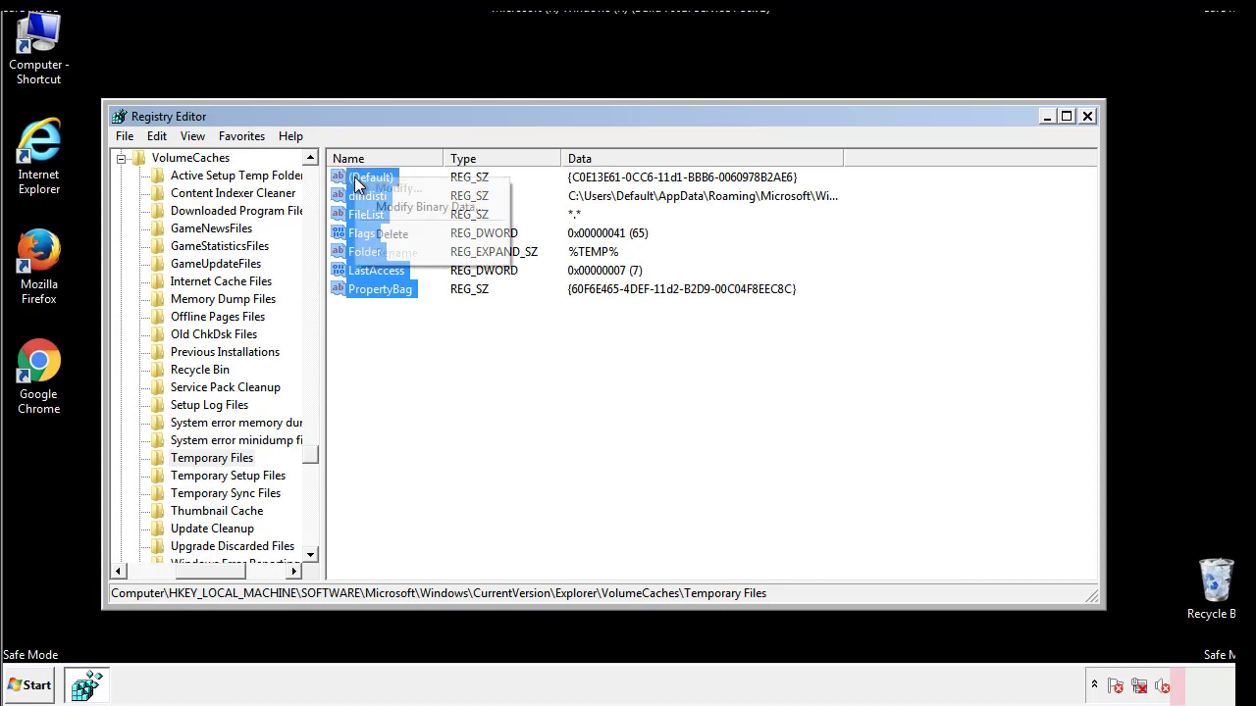
click(381, 232)
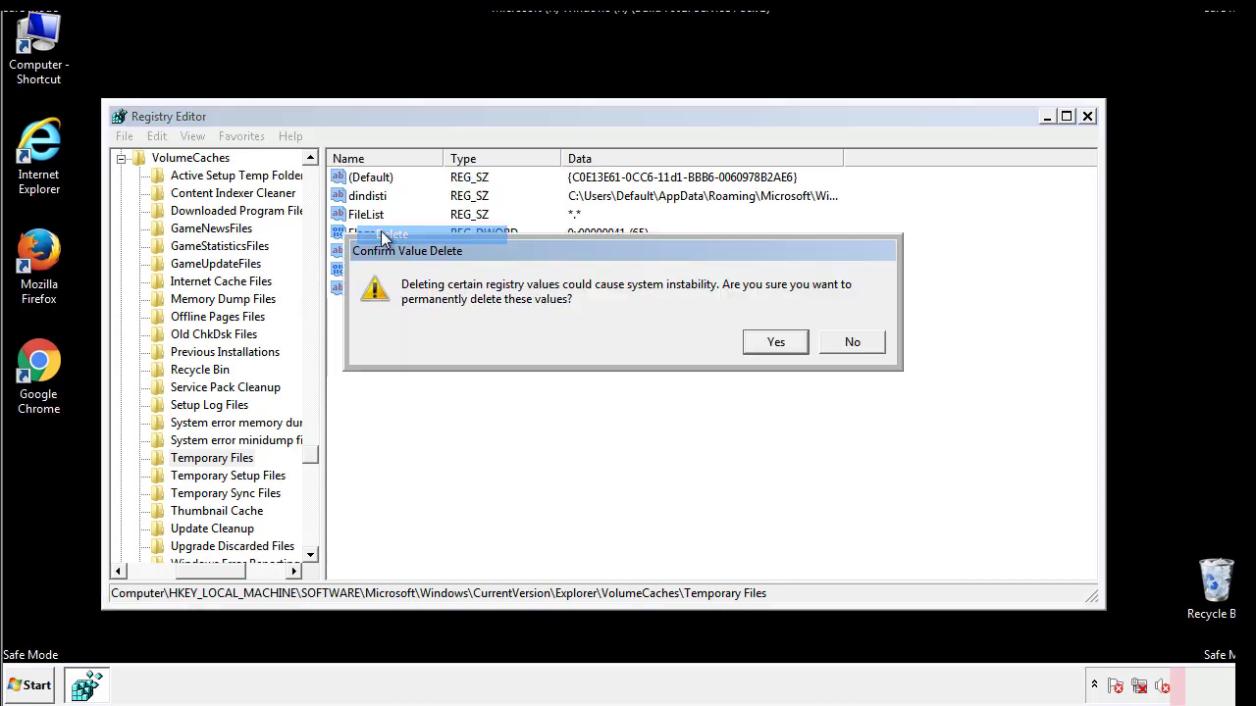
click(776, 342)
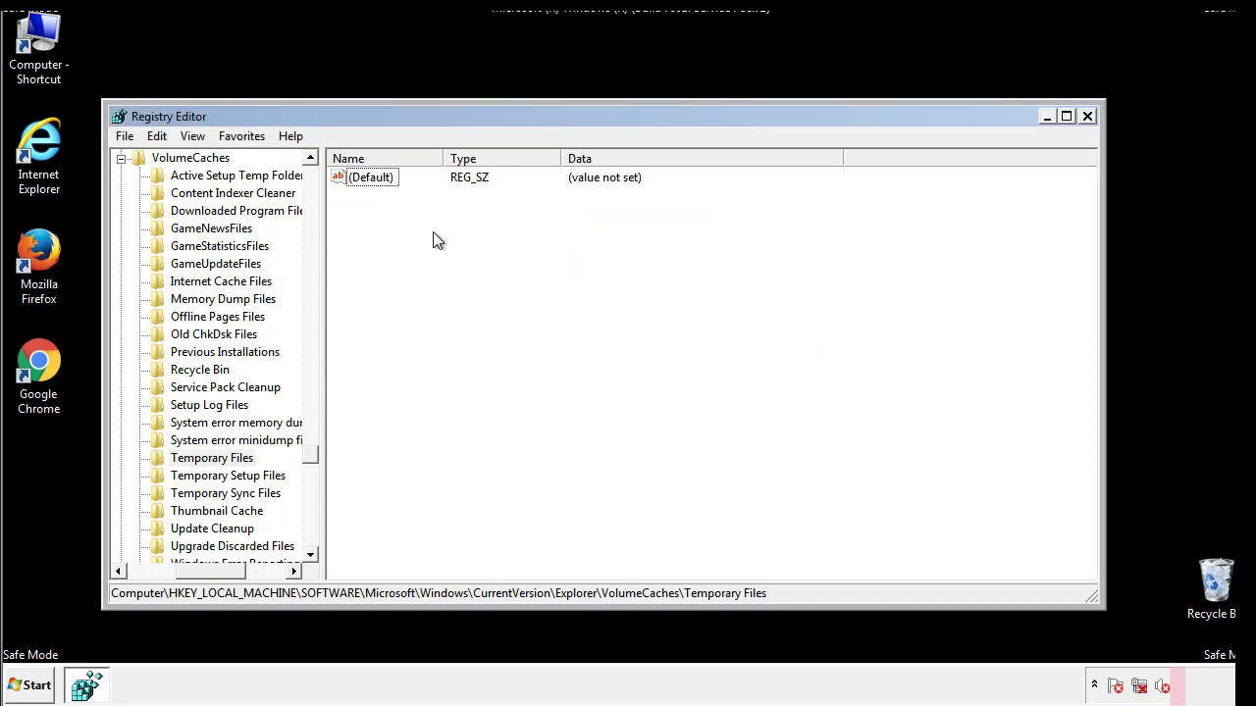
- Close Registry Editor, clear Safe boot in msconfig, apply it, and restart normally
click(1088, 117)
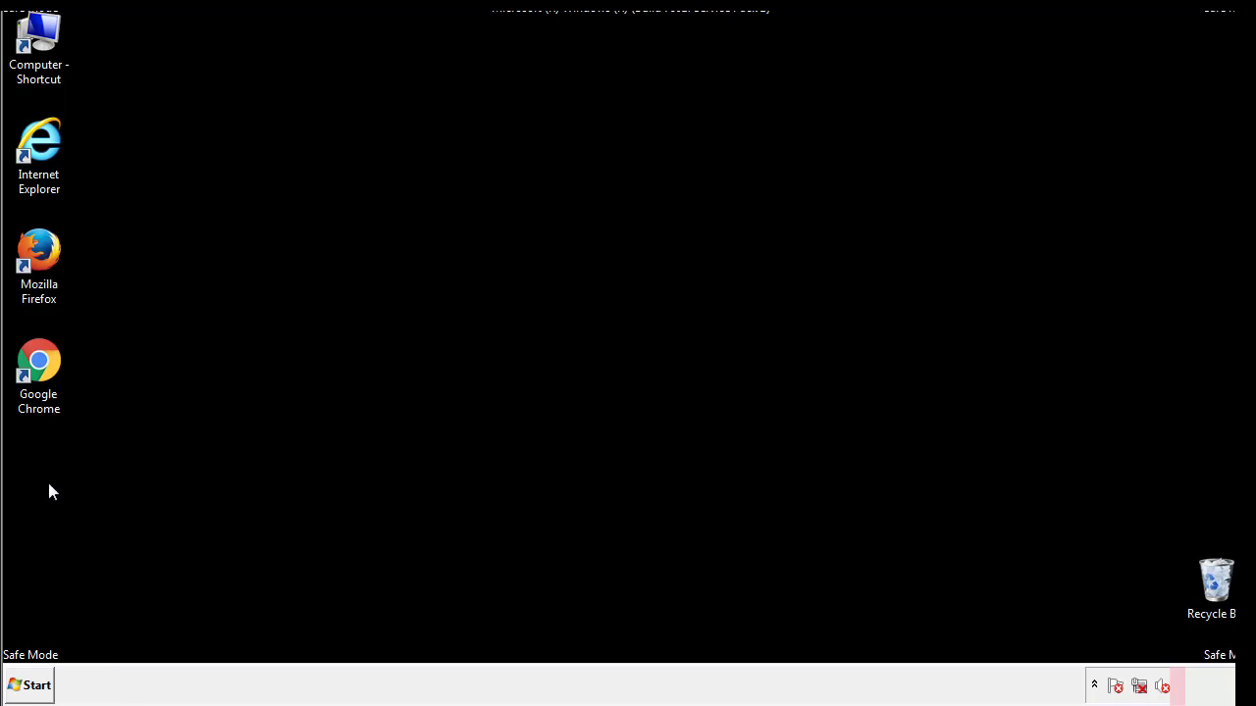
click(24, 693)
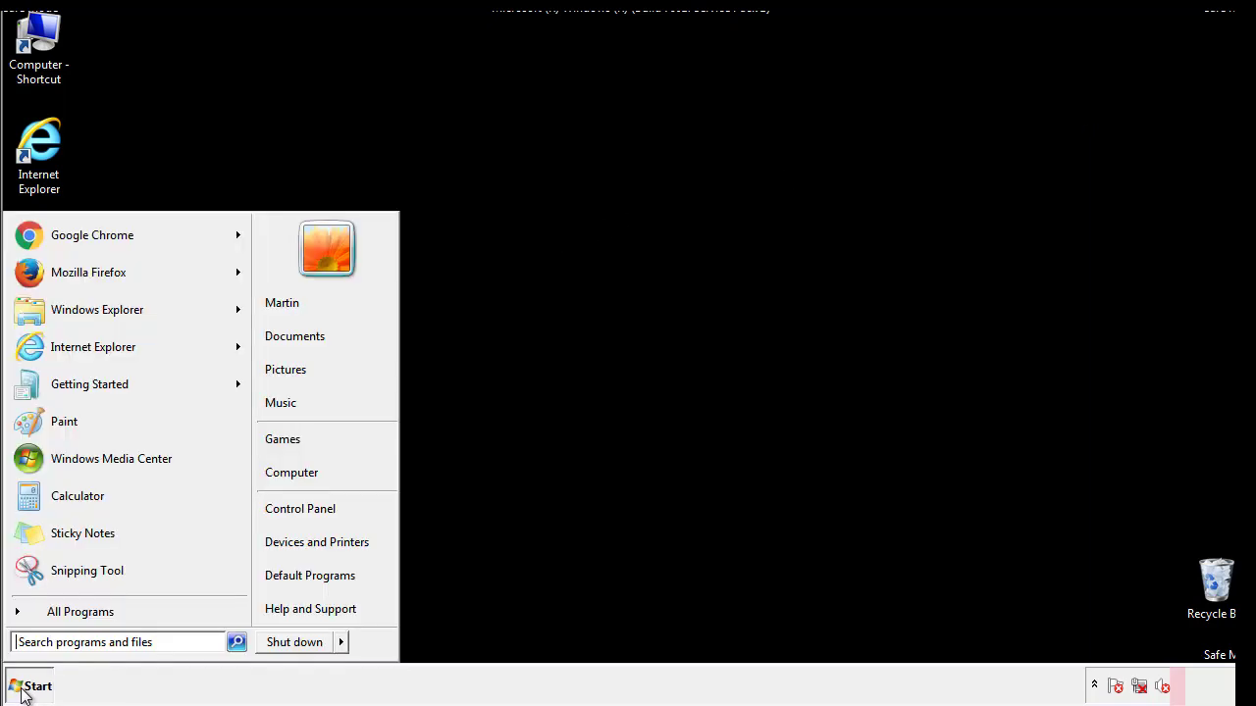
click(68, 641)
text(mscon)
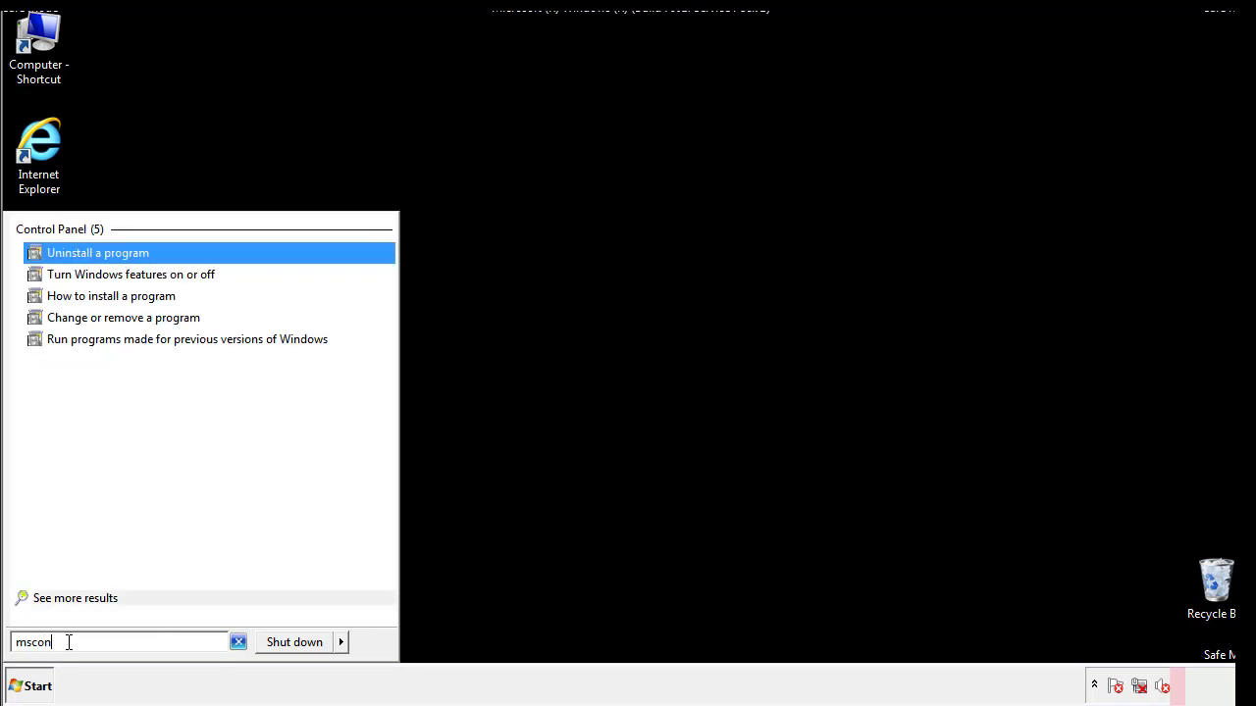
text(fig)
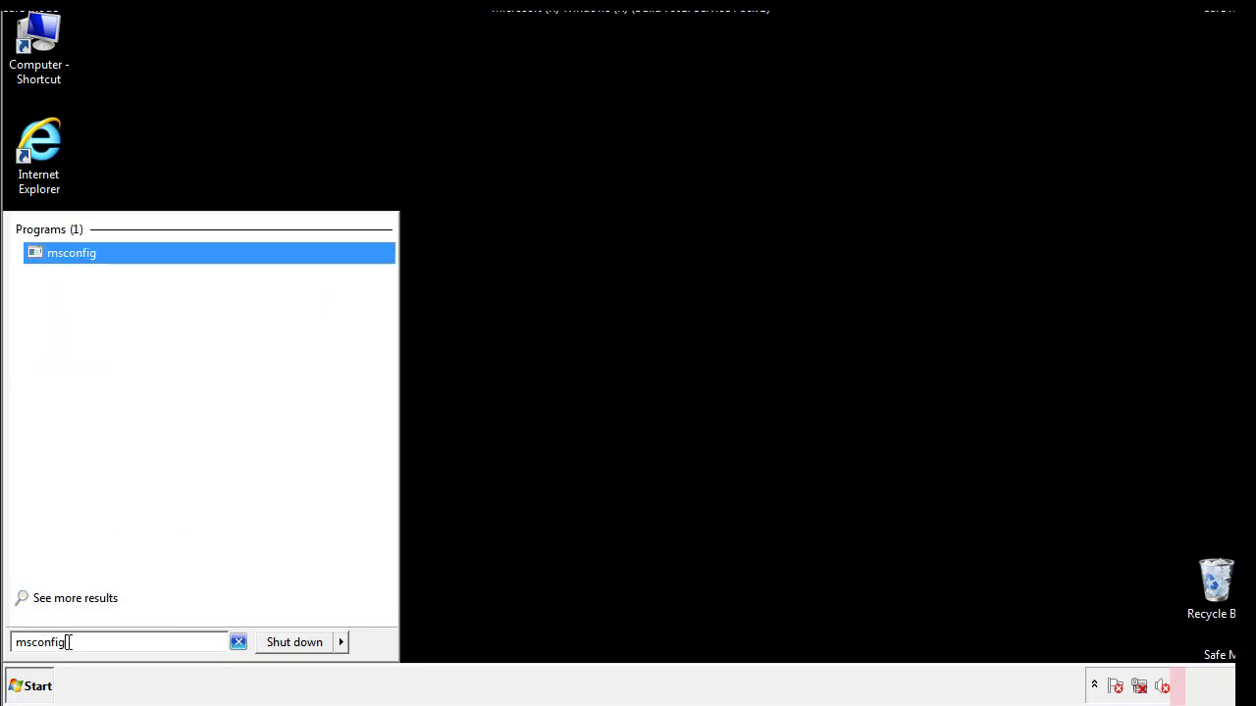
key(Return)
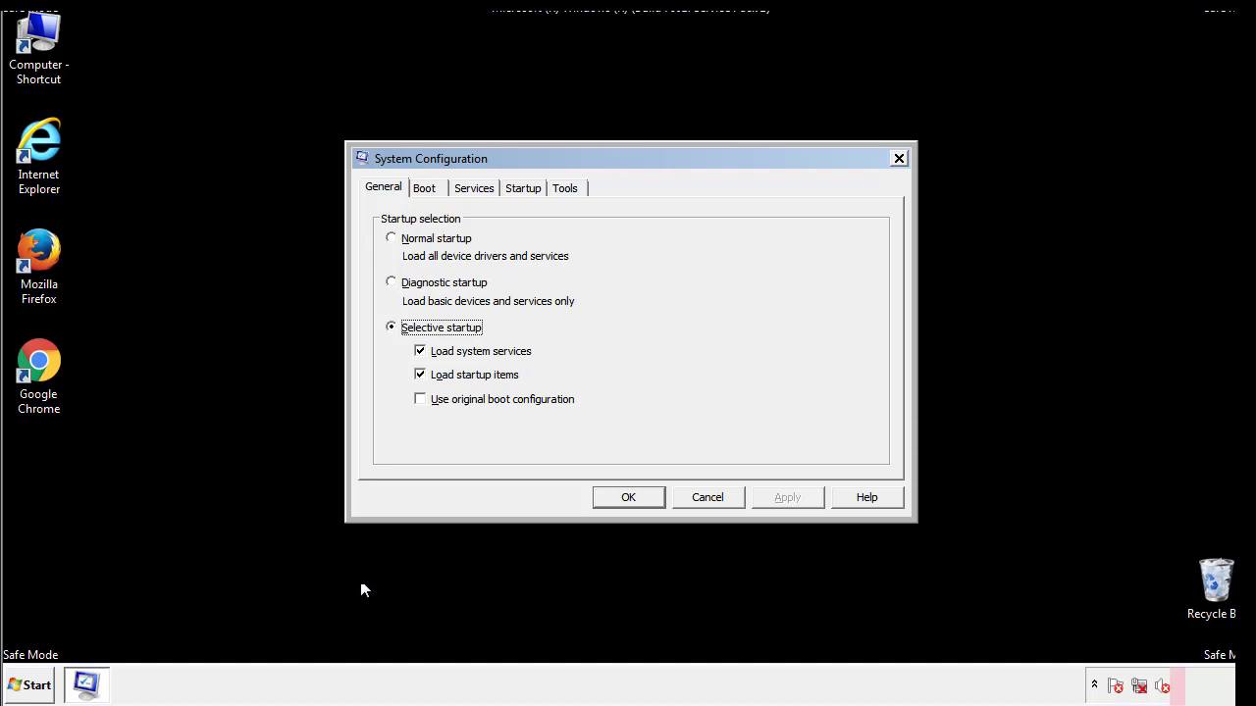
click(428, 189)
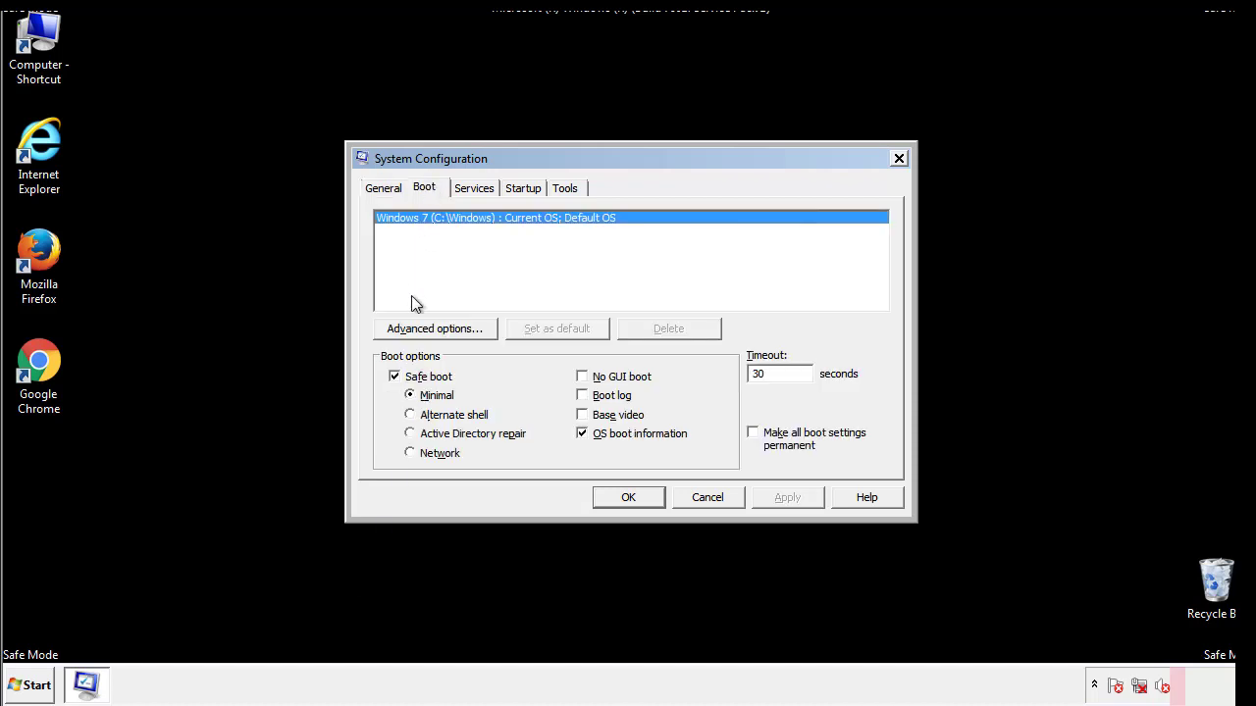
click(396, 377)
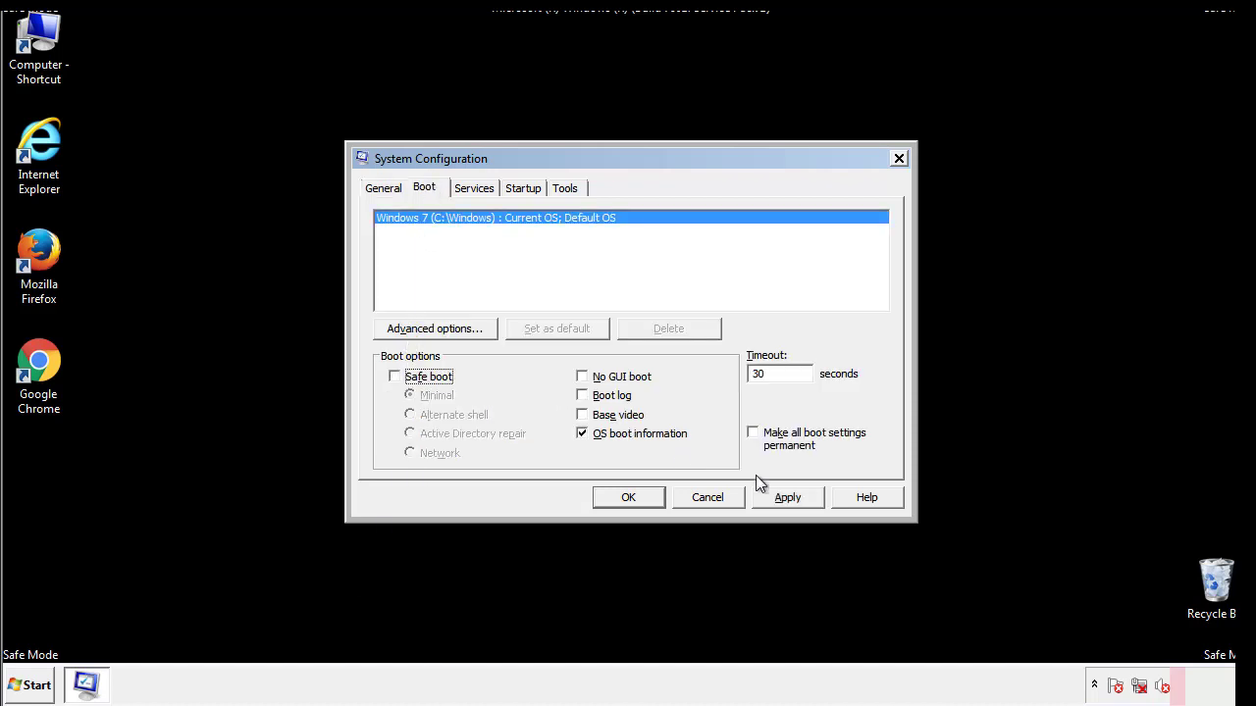
click(790, 496)
click(626, 497)
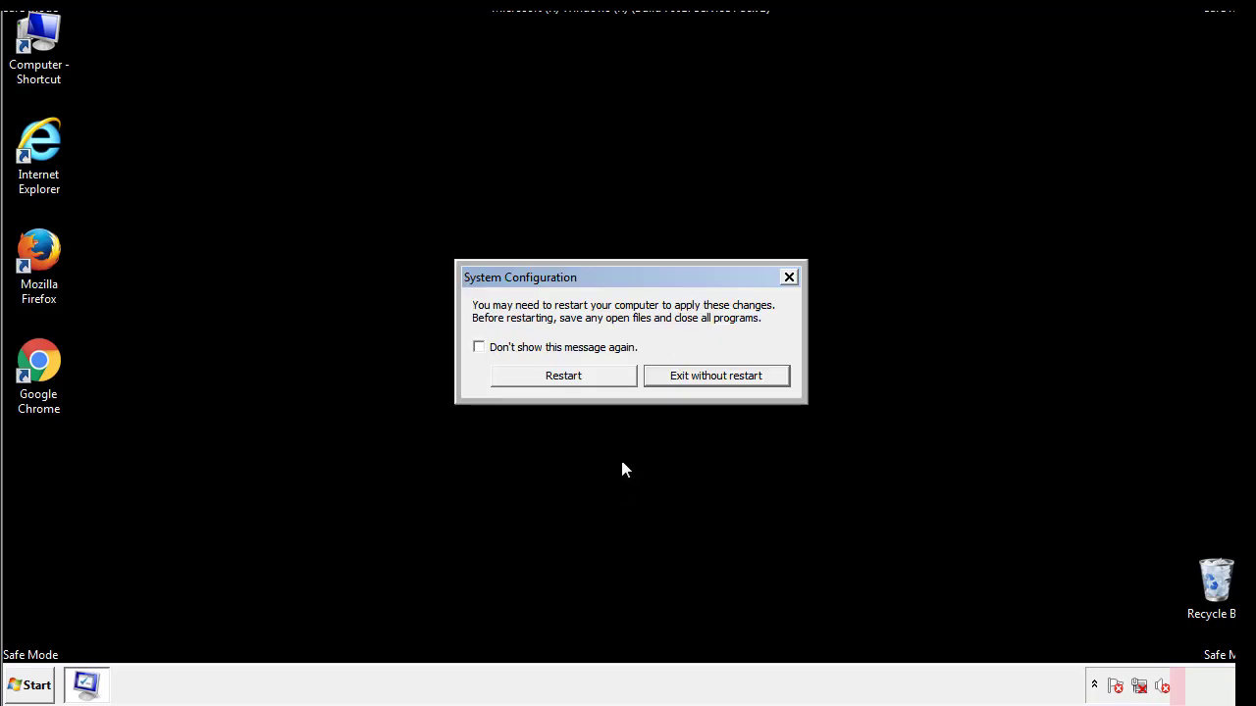
click(580, 381)
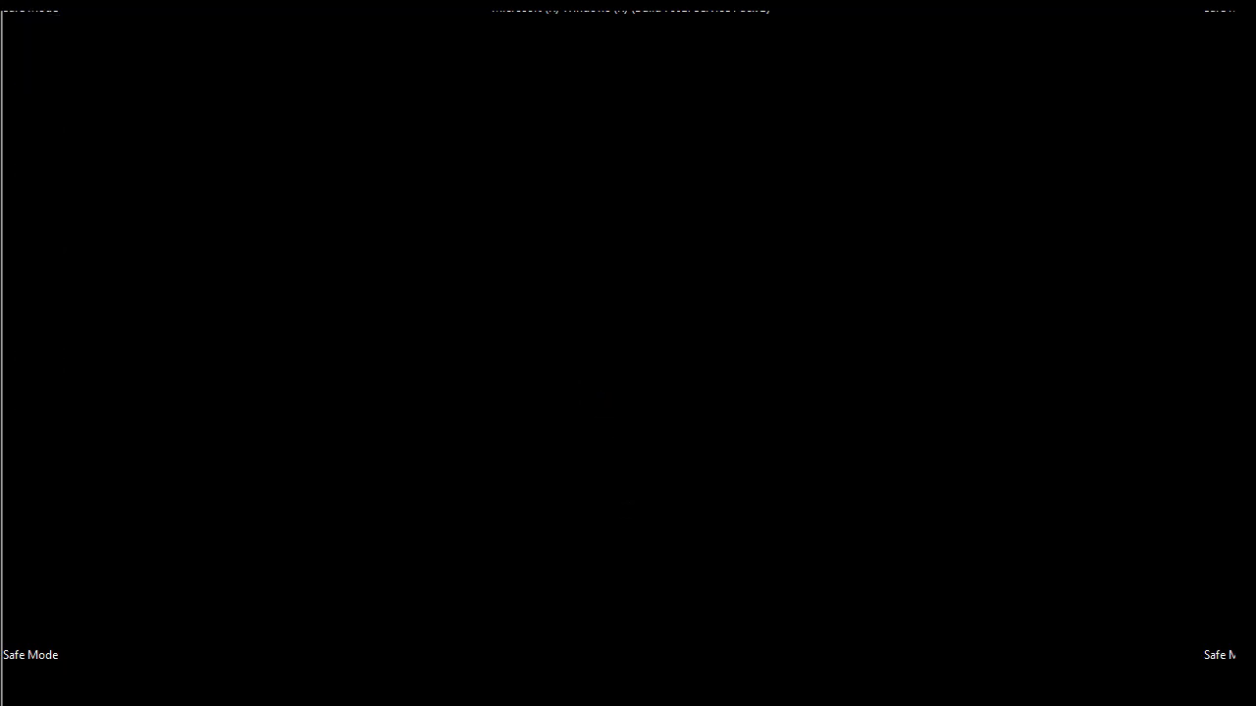